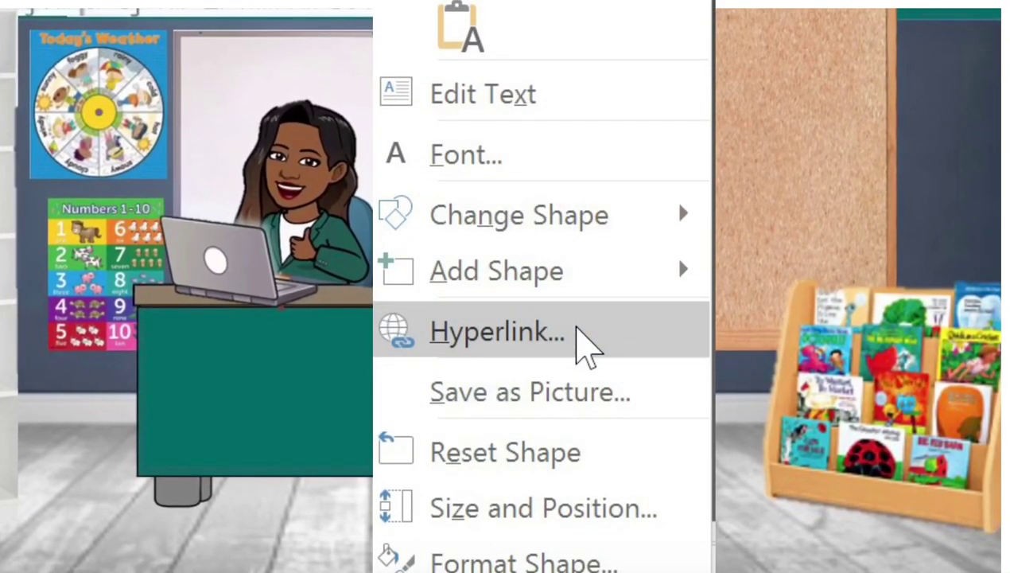
# Close the teacher picture's Insert Hyperlink dialog and return to the full classroom on slide 2
pyautogui.click(585, 344)
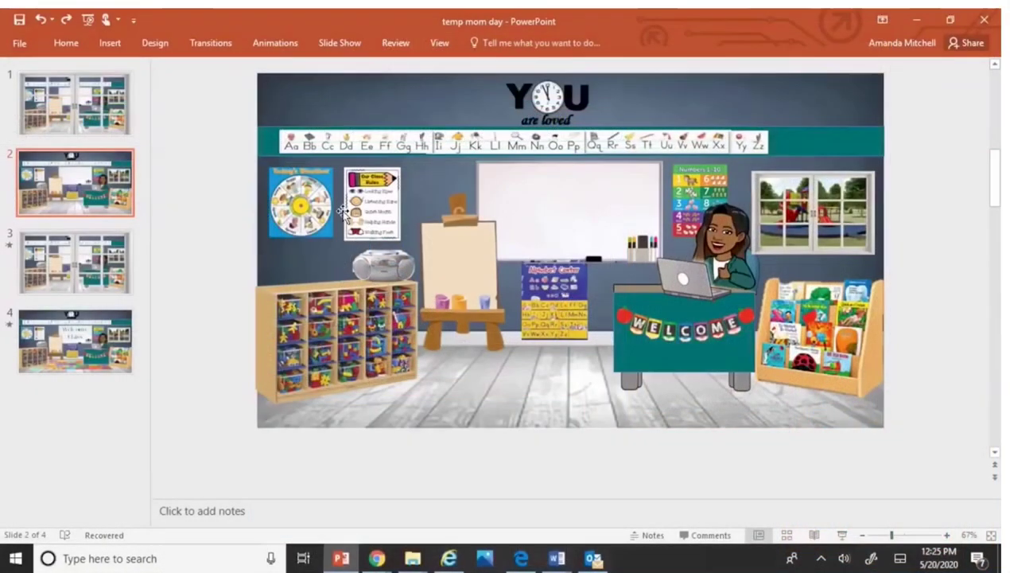
# Select the slide's pictures in turn: easel, whiteboard, poster, window, bookshelf, desk, cubby and boombox
pyautogui.click(314, 208)
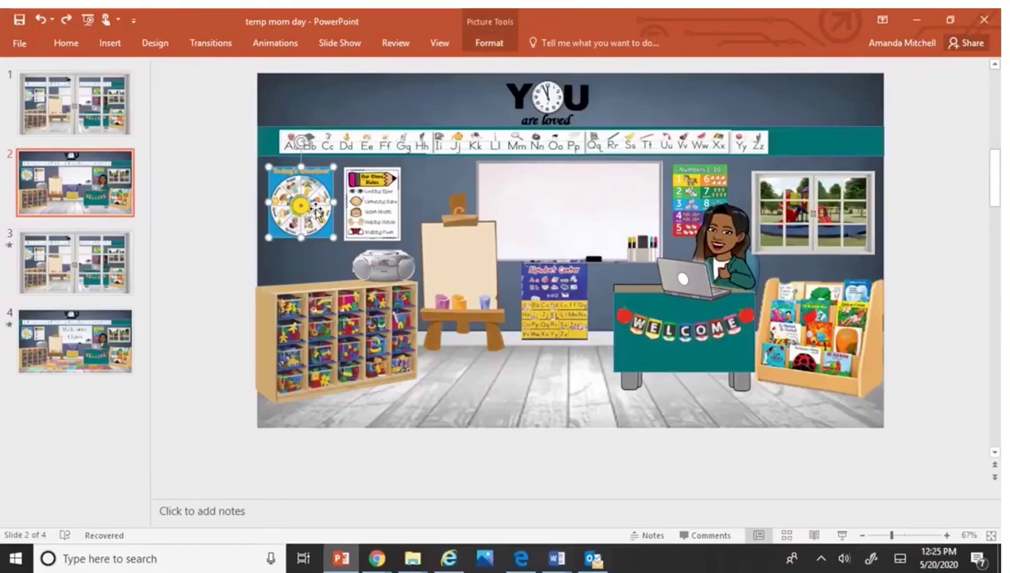
pyautogui.click(362, 208)
pyautogui.click(457, 243)
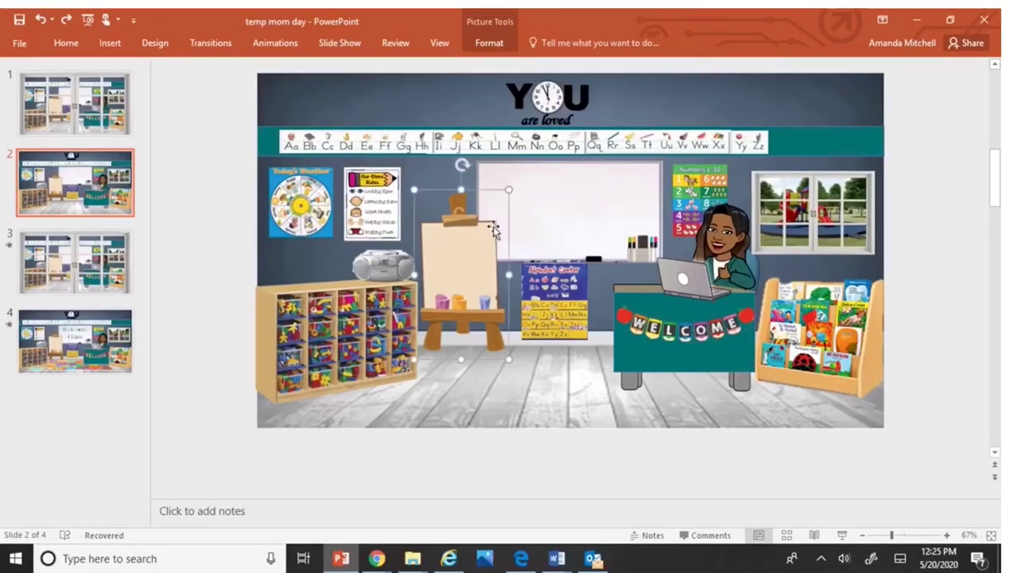
pyautogui.click(593, 207)
pyautogui.click(707, 199)
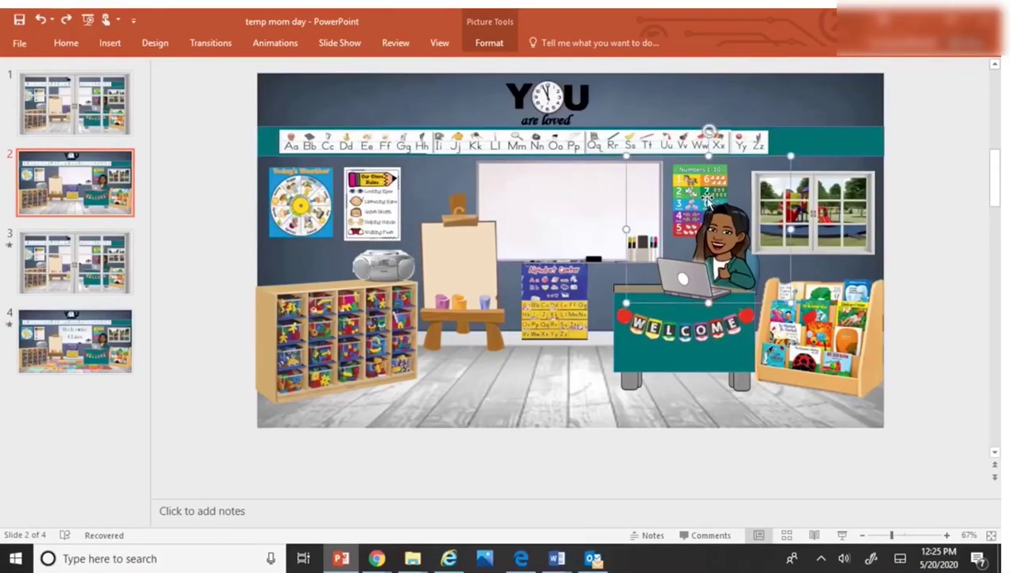
pyautogui.click(795, 211)
pyautogui.click(822, 295)
pyautogui.click(659, 338)
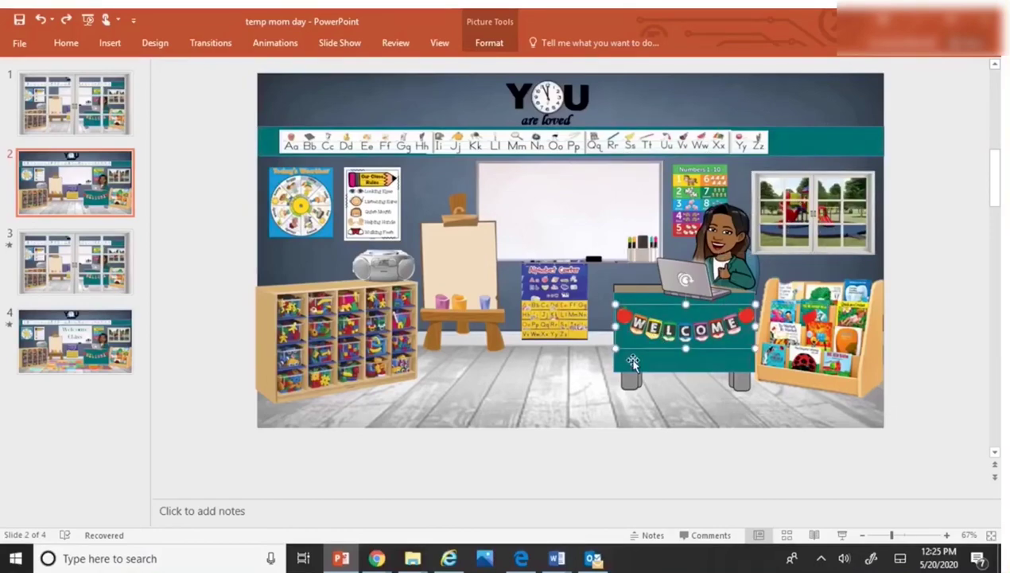
pyautogui.click(629, 364)
pyautogui.click(342, 358)
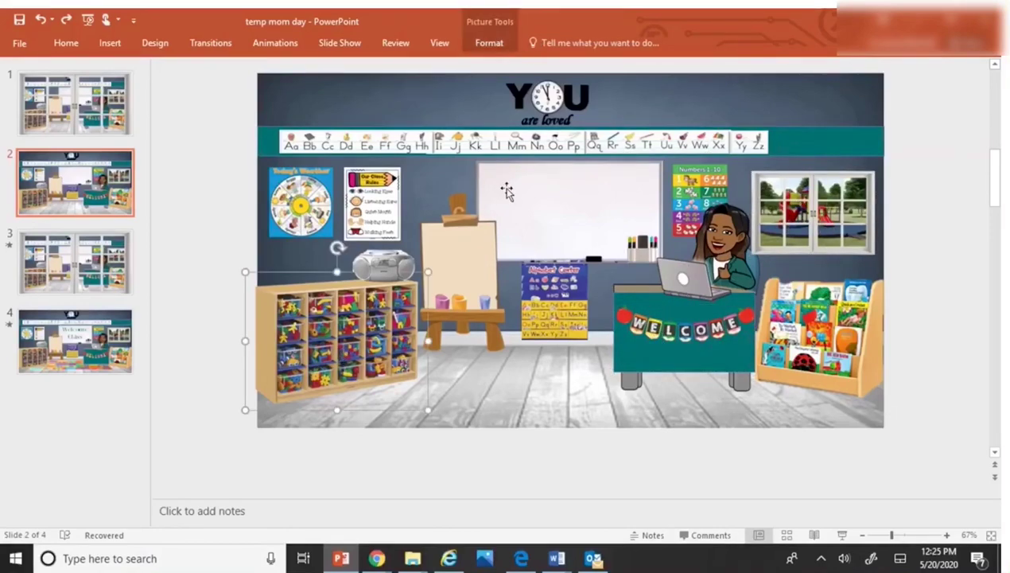
pyautogui.click(405, 265)
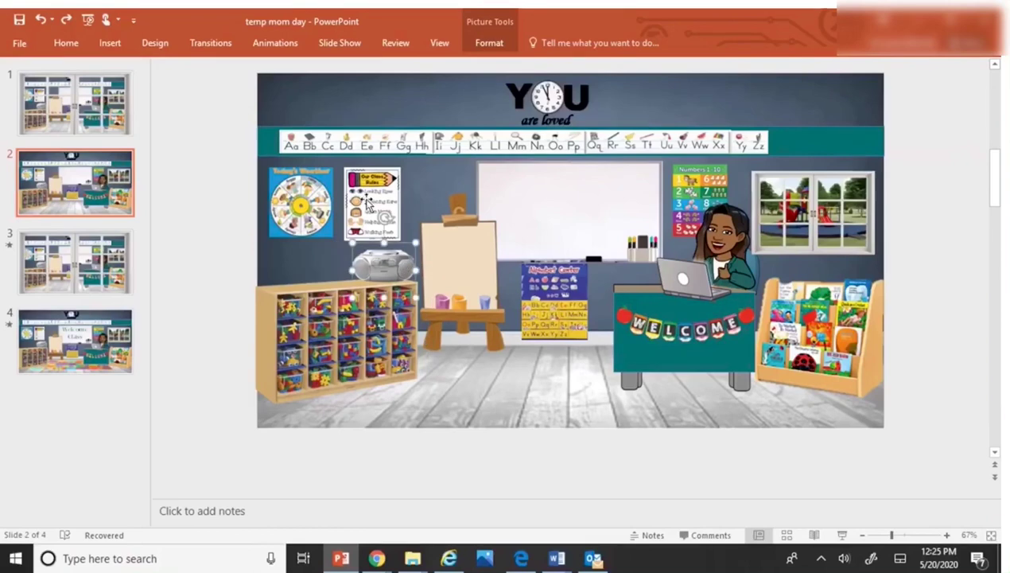
# Open the Insert Hyperlink dialog for the Today's Weather wheel picture
pyautogui.click(302, 199)
pyautogui.rightClick(302, 197)
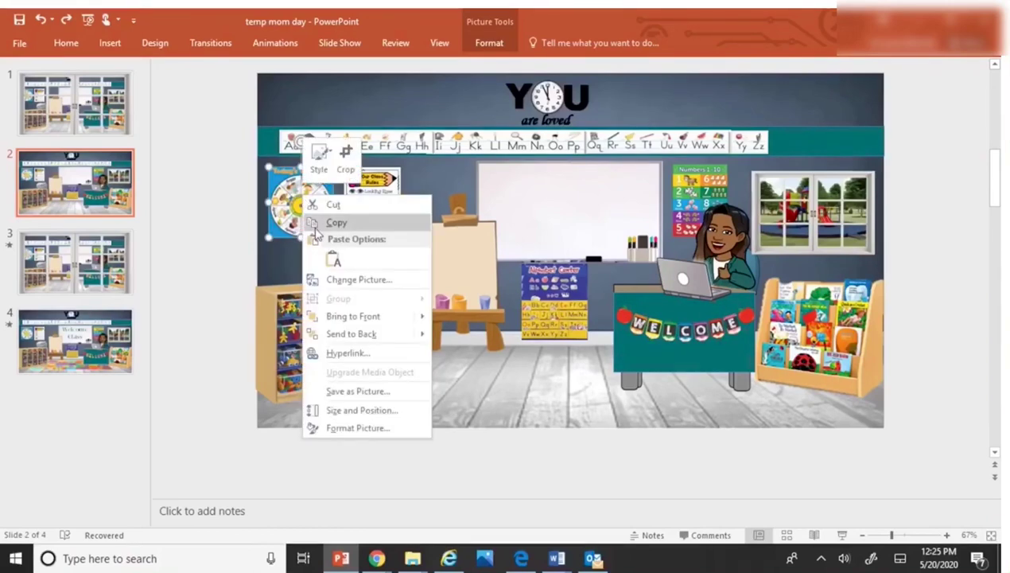
pyautogui.click(334, 356)
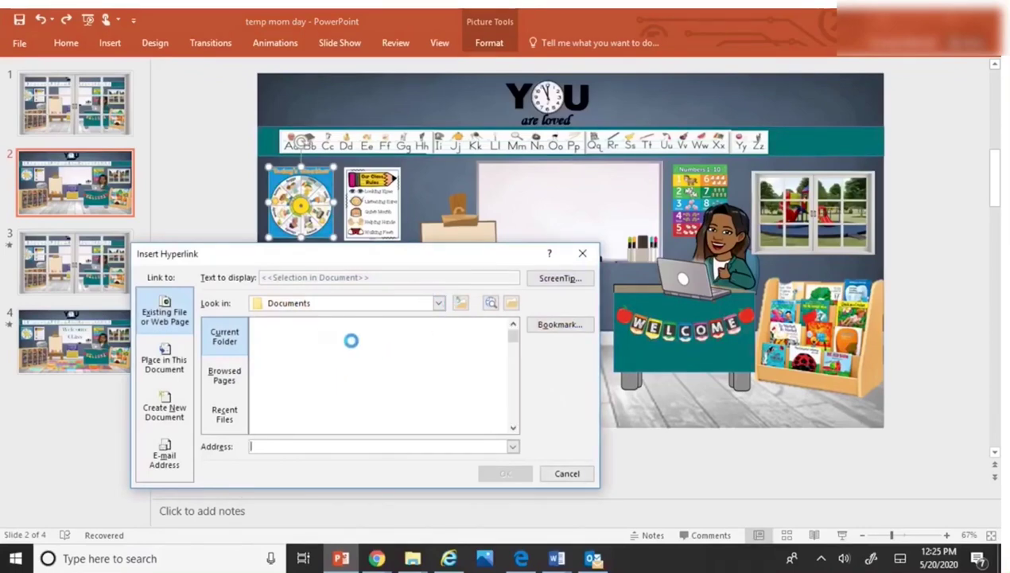
# Switch to Chrome and open the YouTube channel's full list of videos
pyautogui.click(377, 559)
pyautogui.click(297, 489)
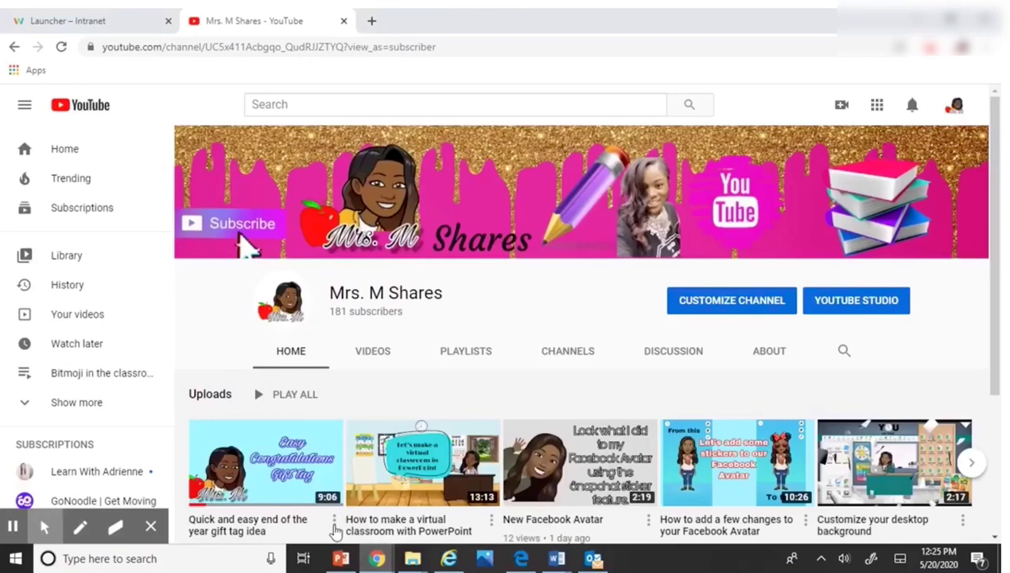
pyautogui.scroll(-3, 417, 374)
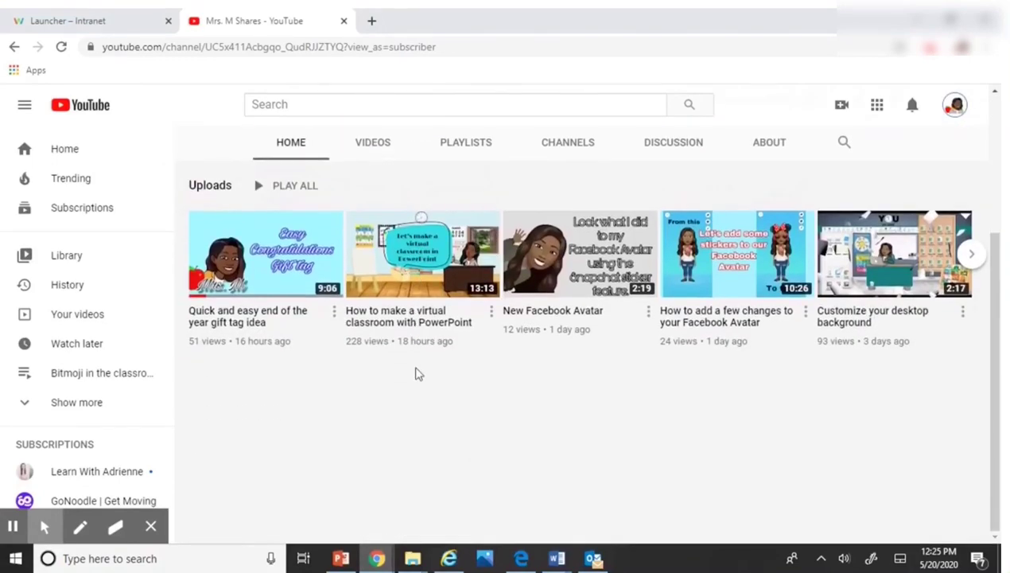
pyautogui.scroll(1, 413, 376)
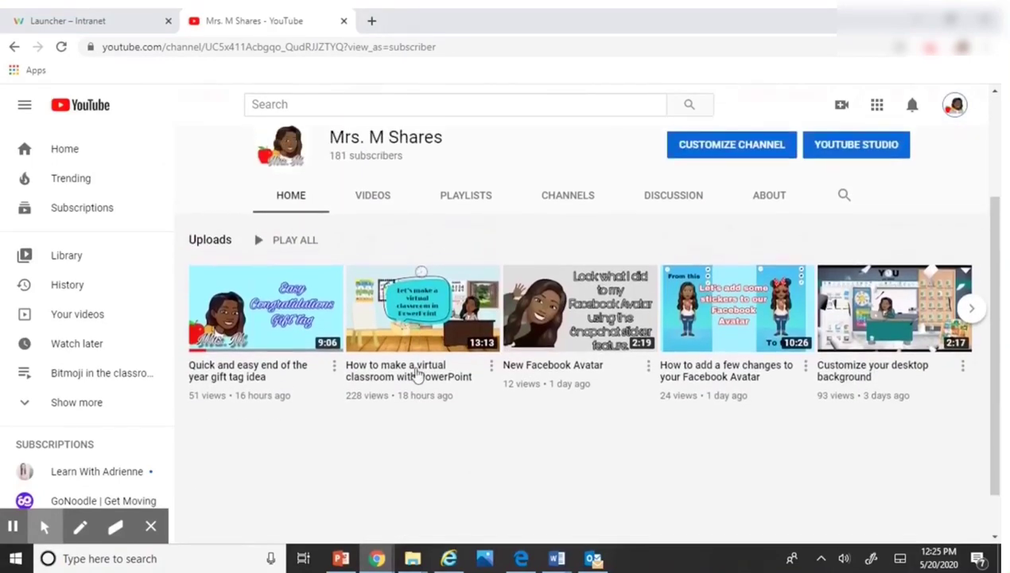
pyautogui.click(971, 309)
pyautogui.click(970, 310)
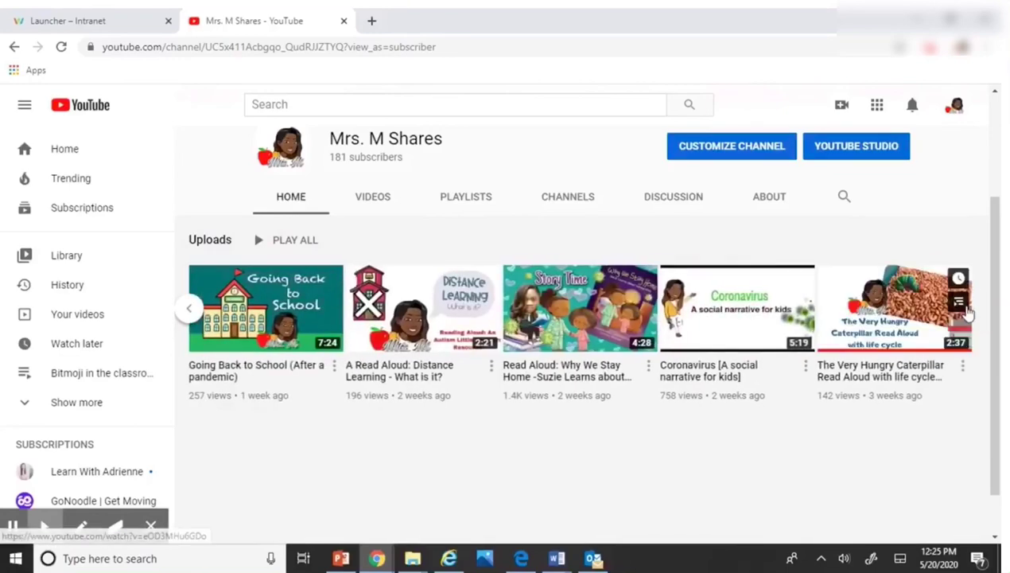
pyautogui.click(374, 199)
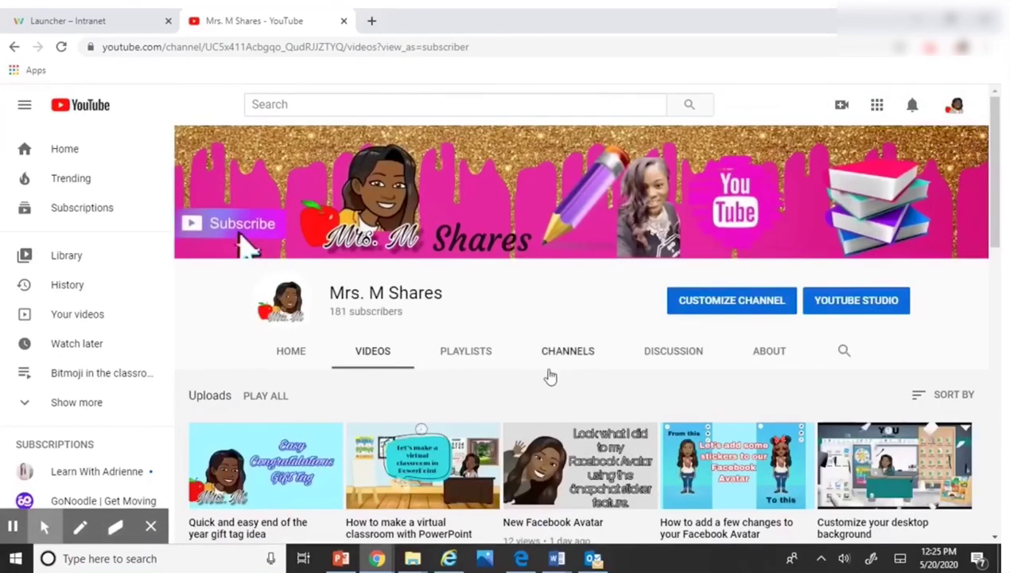
pyautogui.scroll(-3, 549, 375)
pyautogui.scroll(-3, 555, 383)
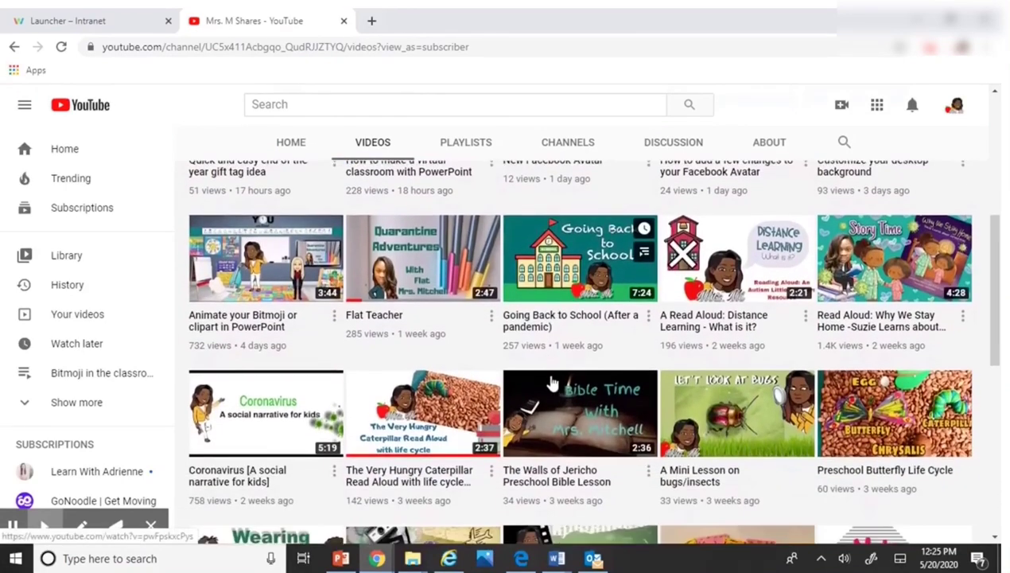
pyautogui.scroll(-3, 554, 383)
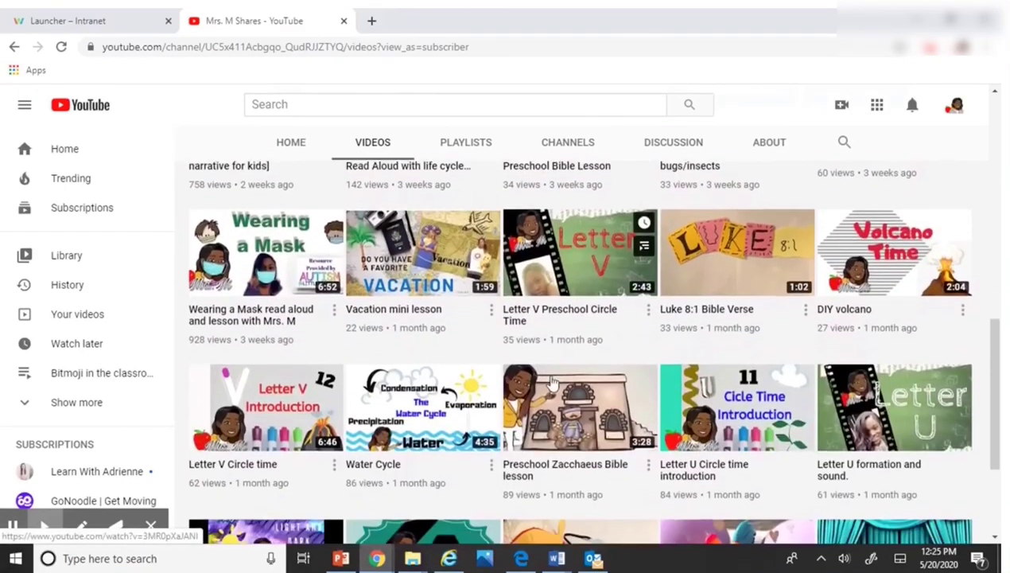
pyautogui.scroll(-1, 436, 437)
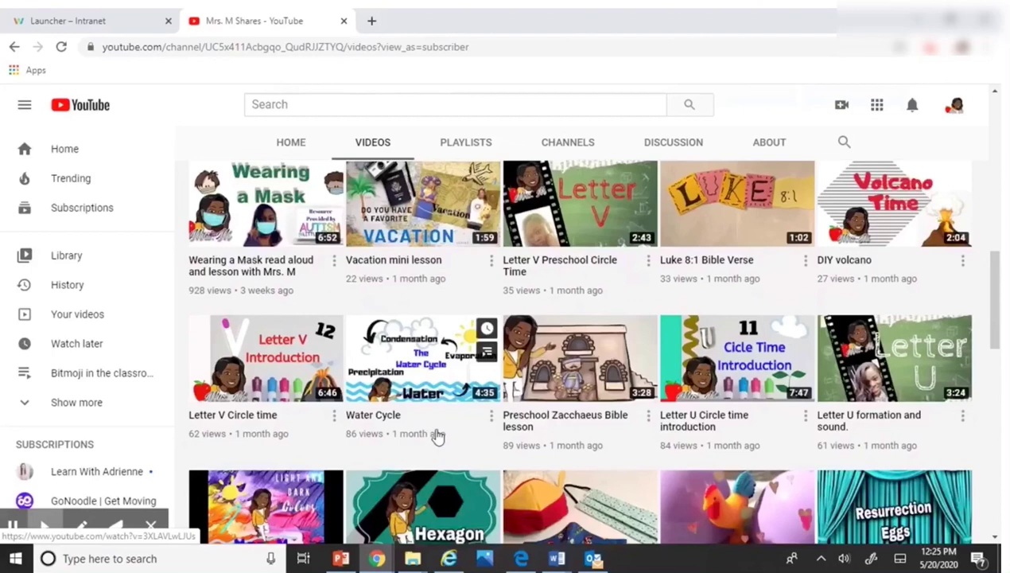
pyautogui.click(374, 400)
pyautogui.rightClick(373, 402)
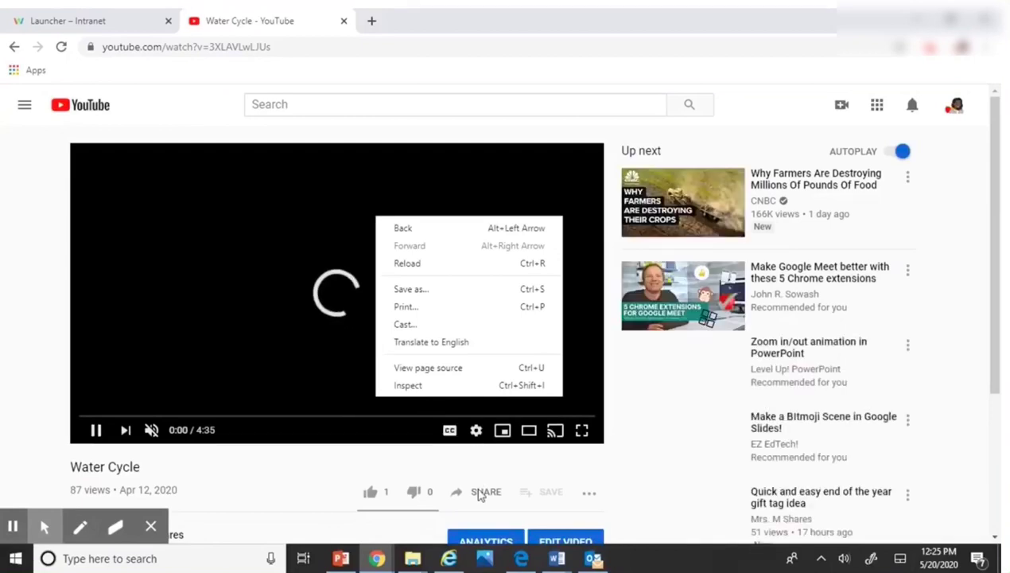
pyautogui.click(480, 495)
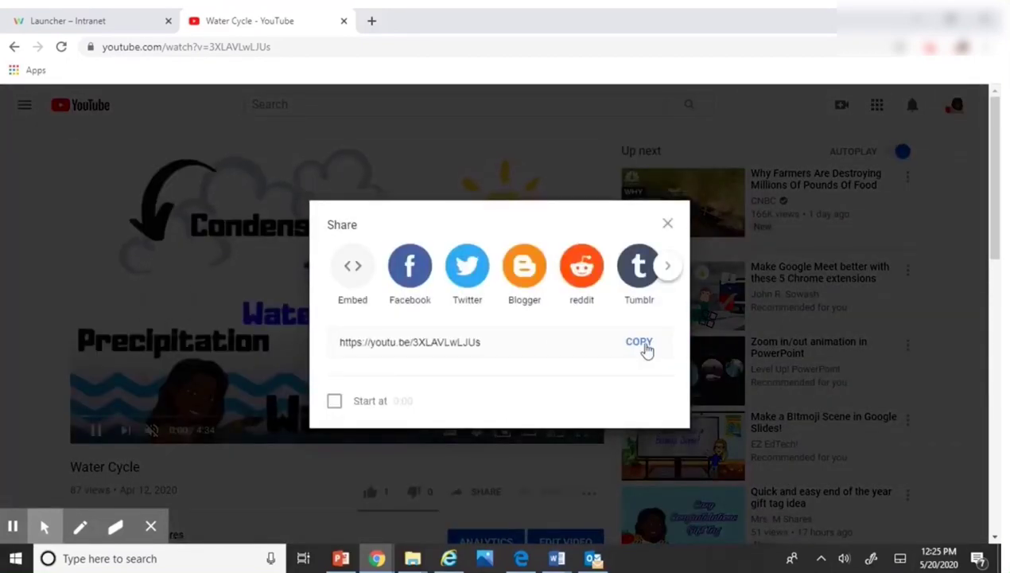
pyautogui.click(646, 348)
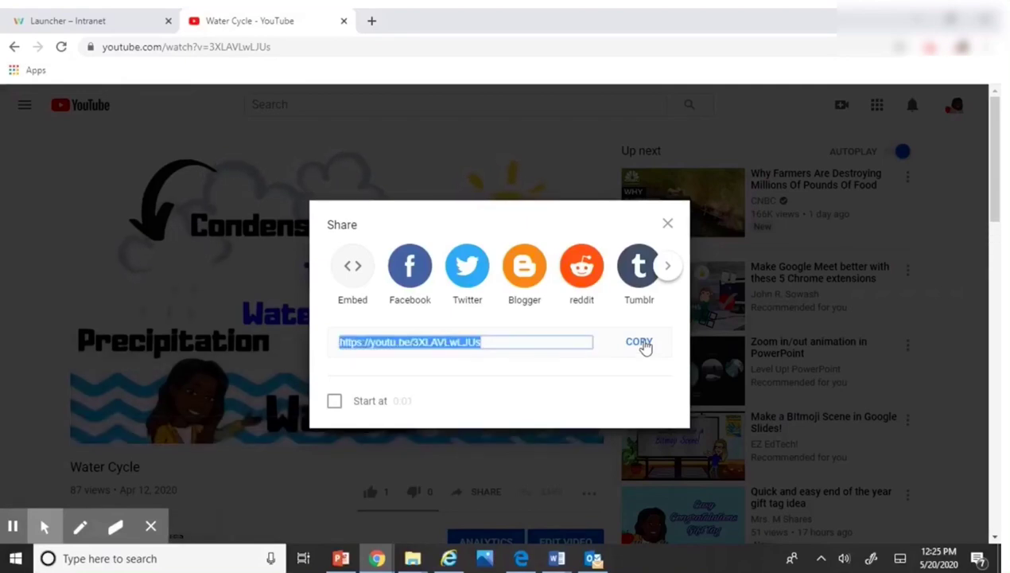
pyautogui.click(646, 348)
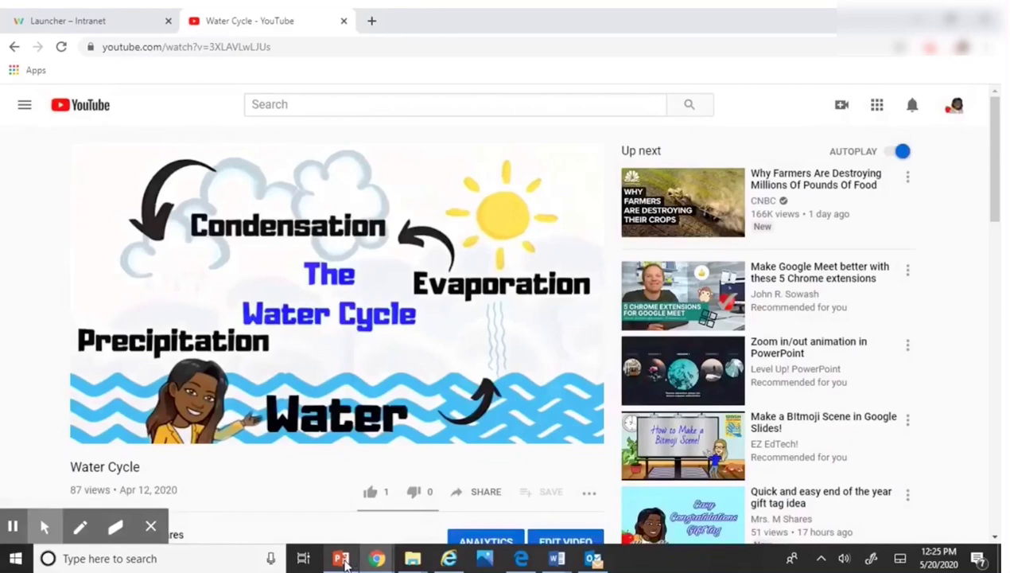
# Replace the about:blank address with the Water Cycle video link to hyperlink the weather wheel
pyautogui.click(341, 559)
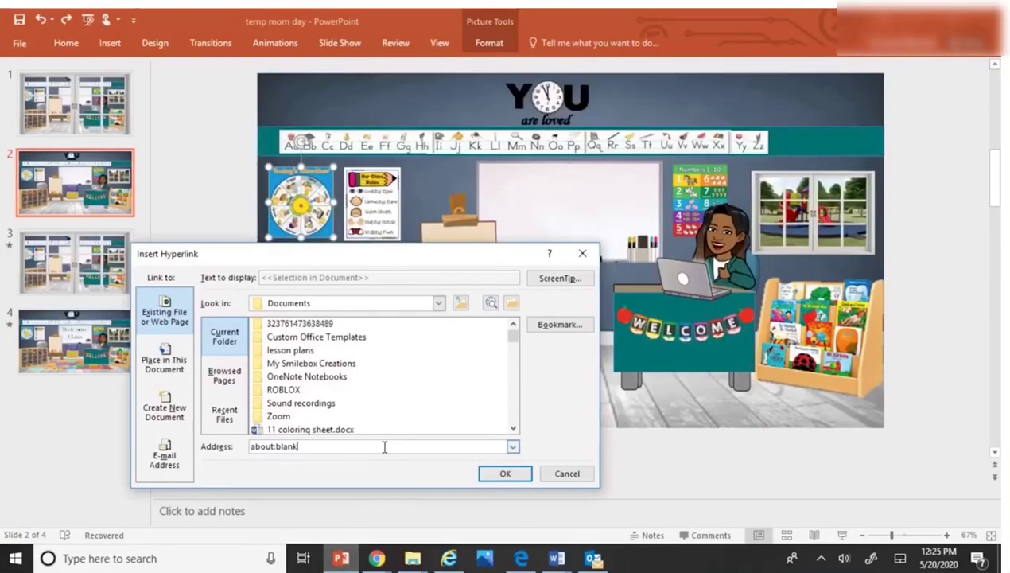
pyautogui.moveTo(368, 447); pyautogui.dragTo(250, 448)
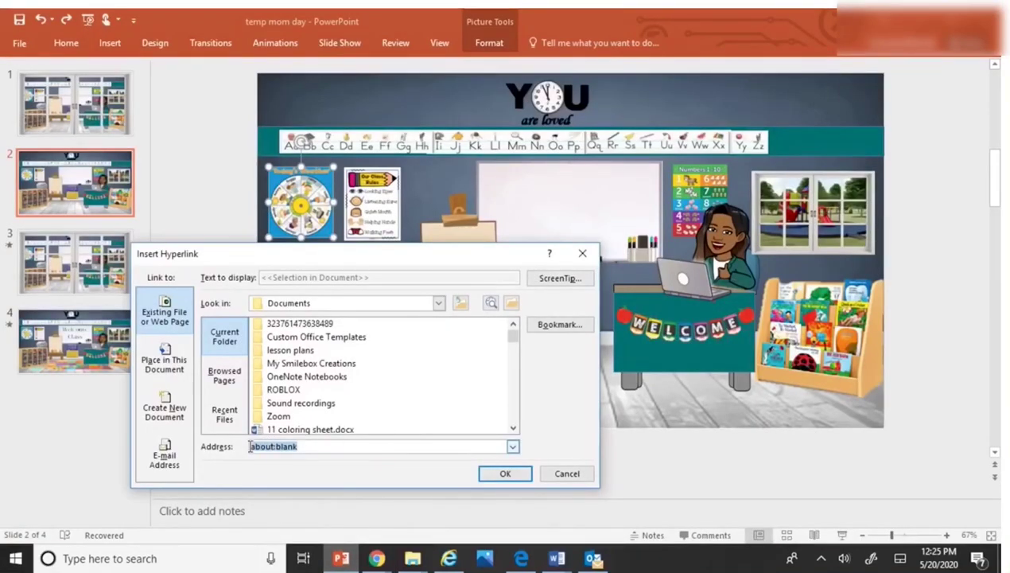
pyautogui.press('BackSpace')
pyautogui.rightClick(327, 451)
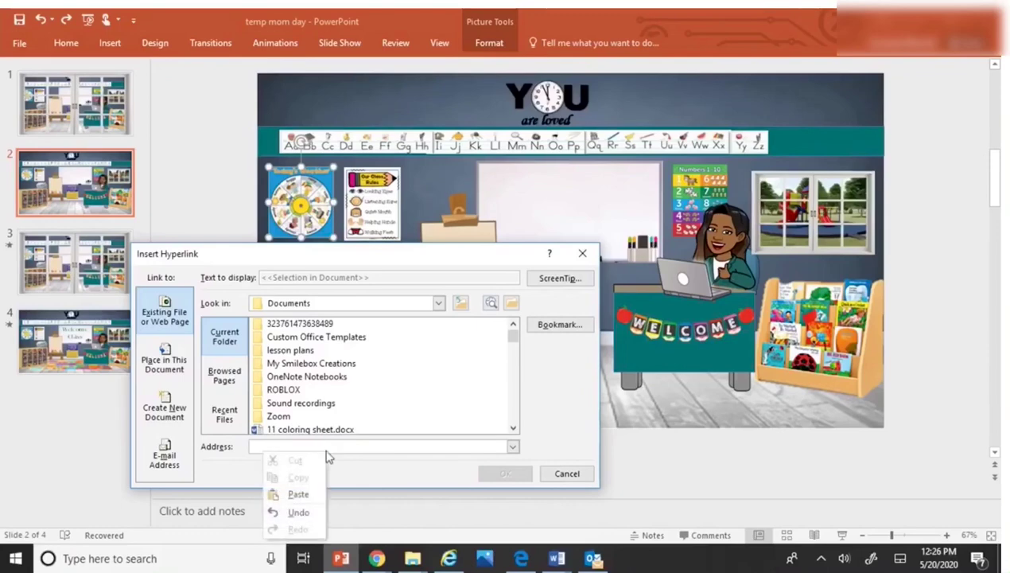
pyautogui.click(308, 493)
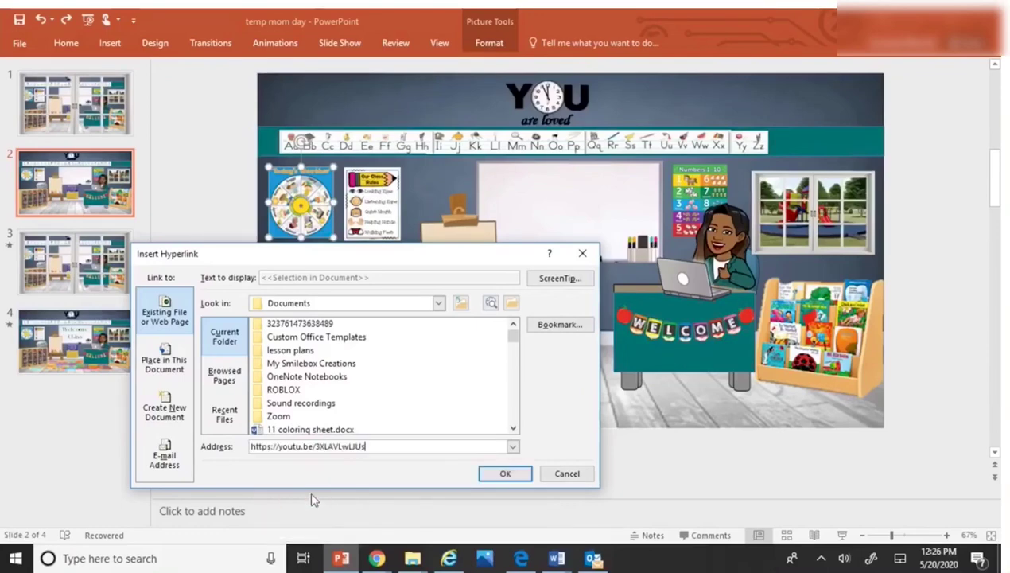
pyautogui.click(504, 476)
# Select the easel picture and open its Insert Hyperlink dialog
pyautogui.click(371, 221)
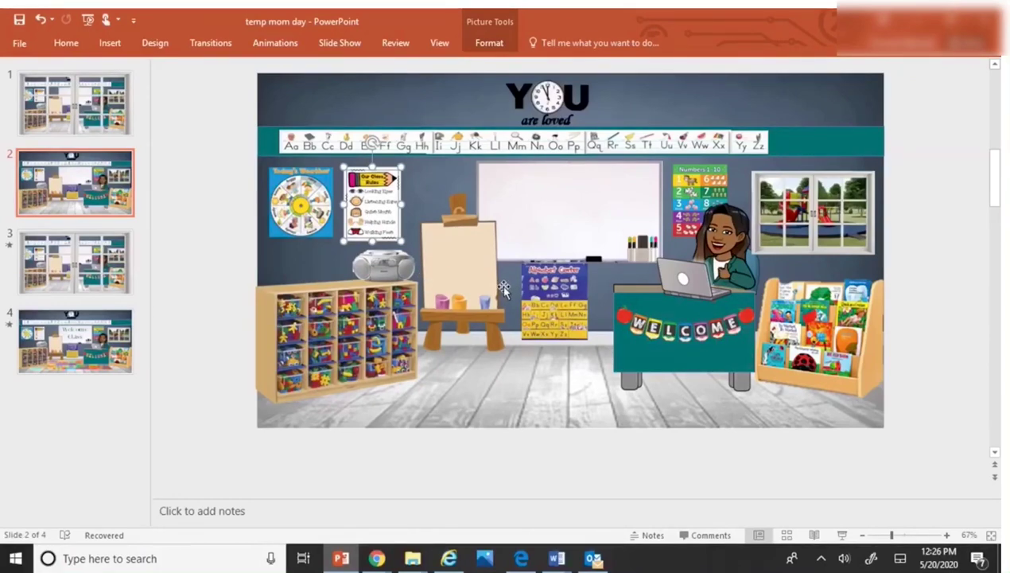
pyautogui.click(461, 268)
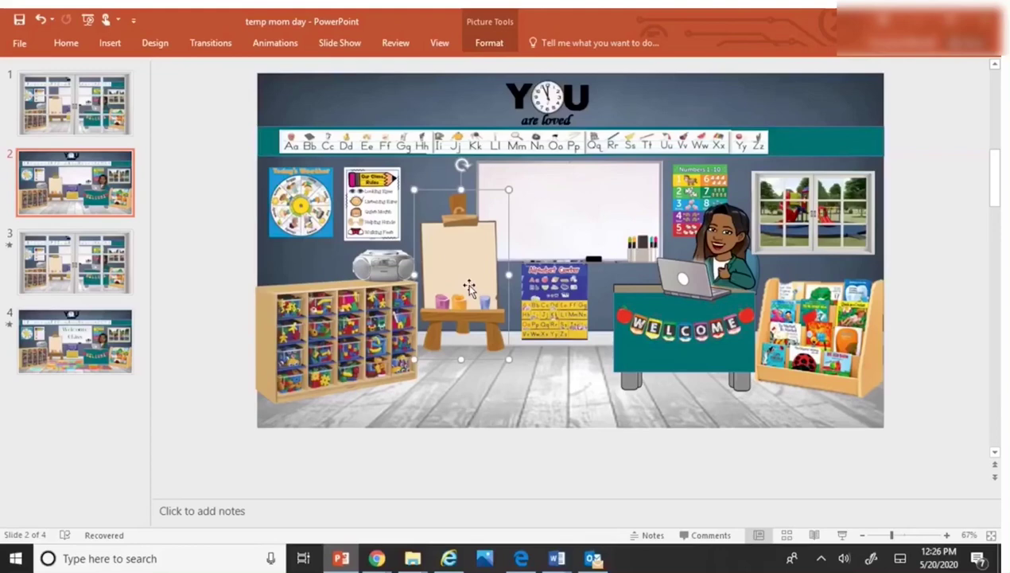
pyautogui.rightClick(470, 288)
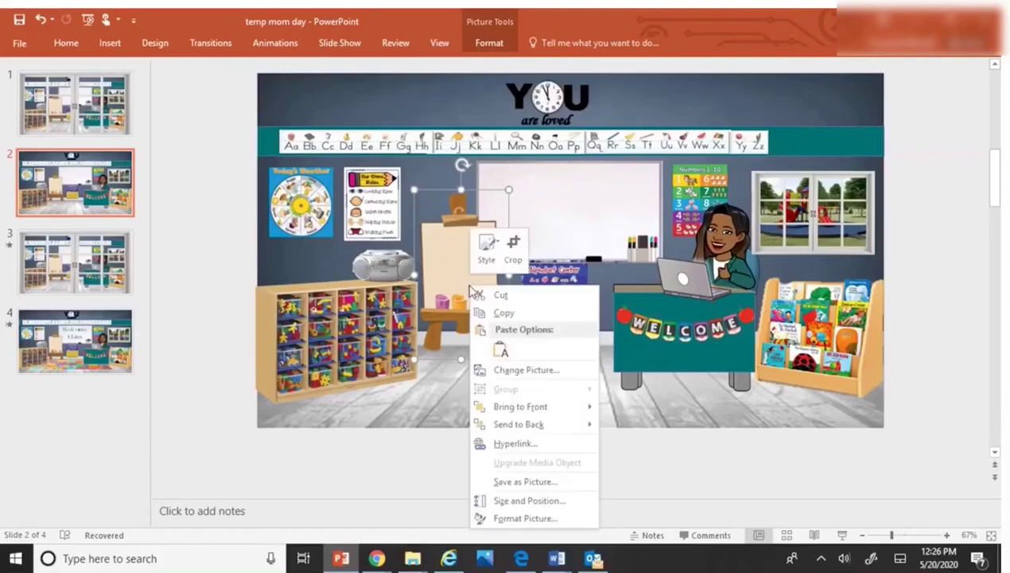
pyautogui.click(516, 444)
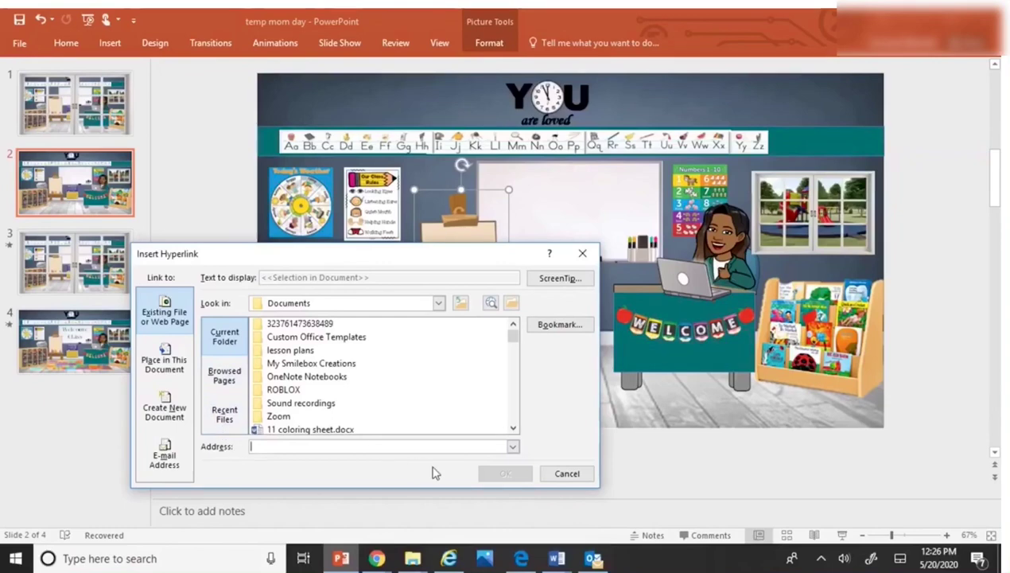
pyautogui.click(379, 559)
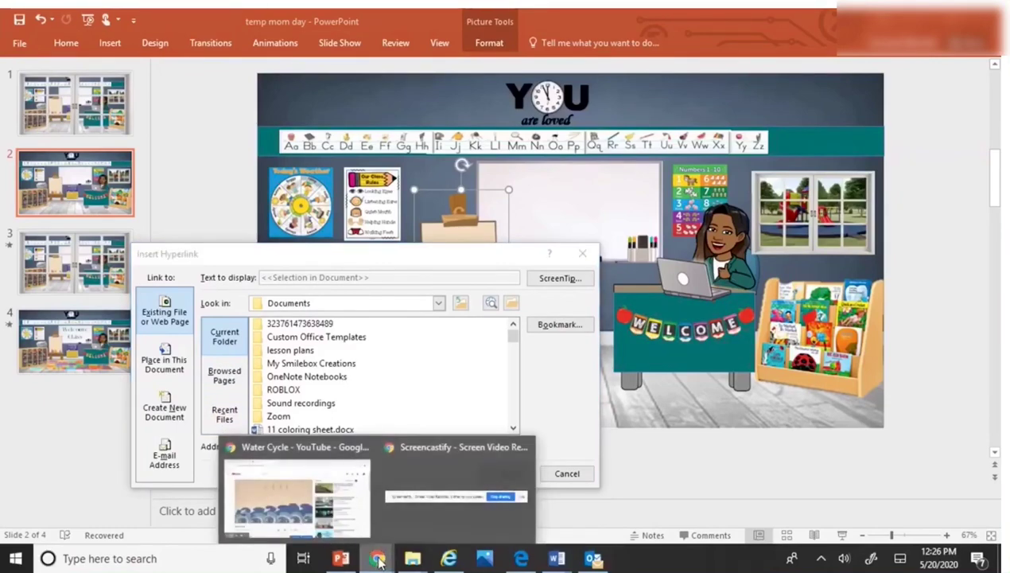
# In Chrome, go back to the Frog Lesson video and copy its share link
pyautogui.click(335, 521)
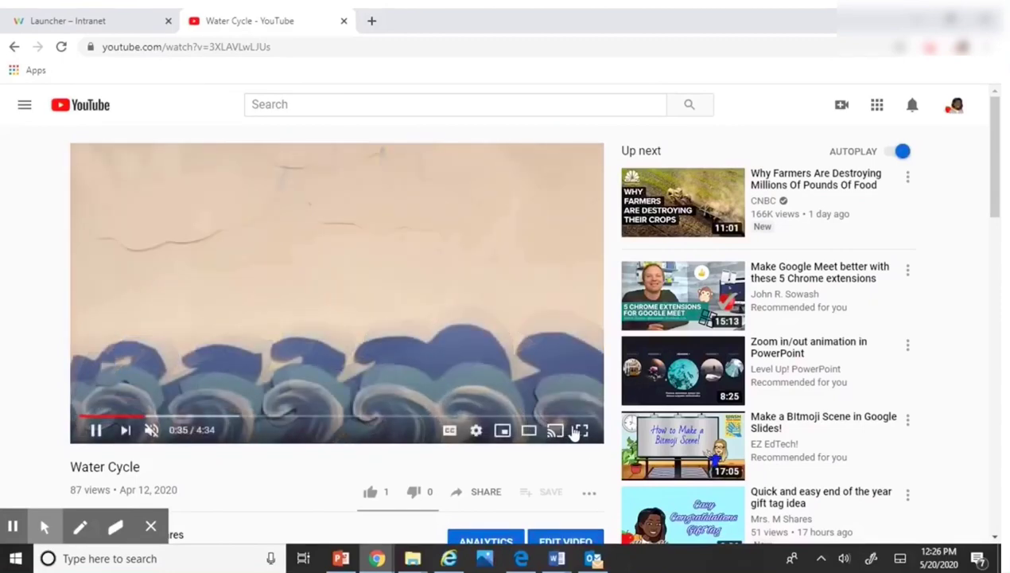
pyautogui.click(14, 48)
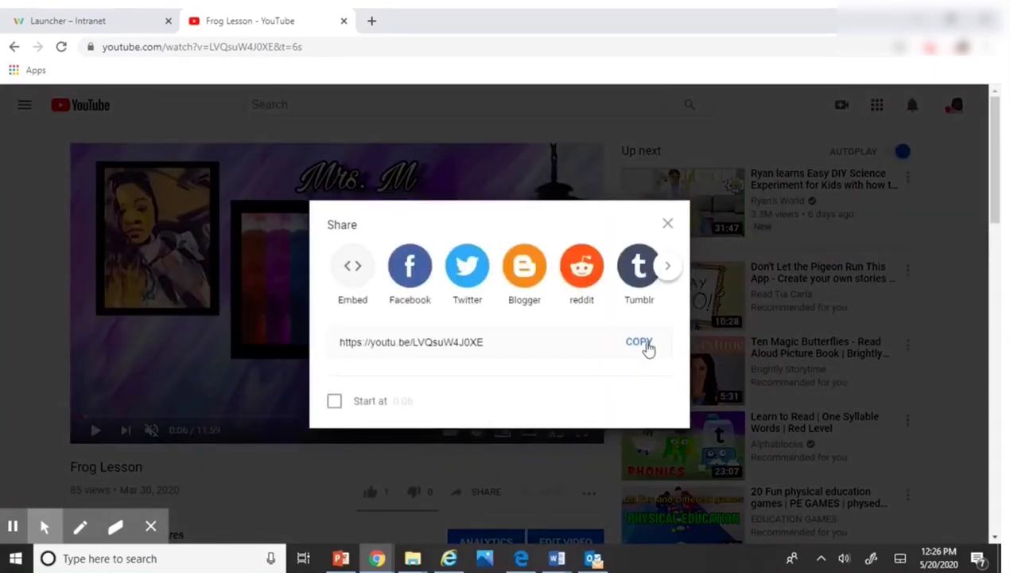
pyautogui.rightClick(649, 349)
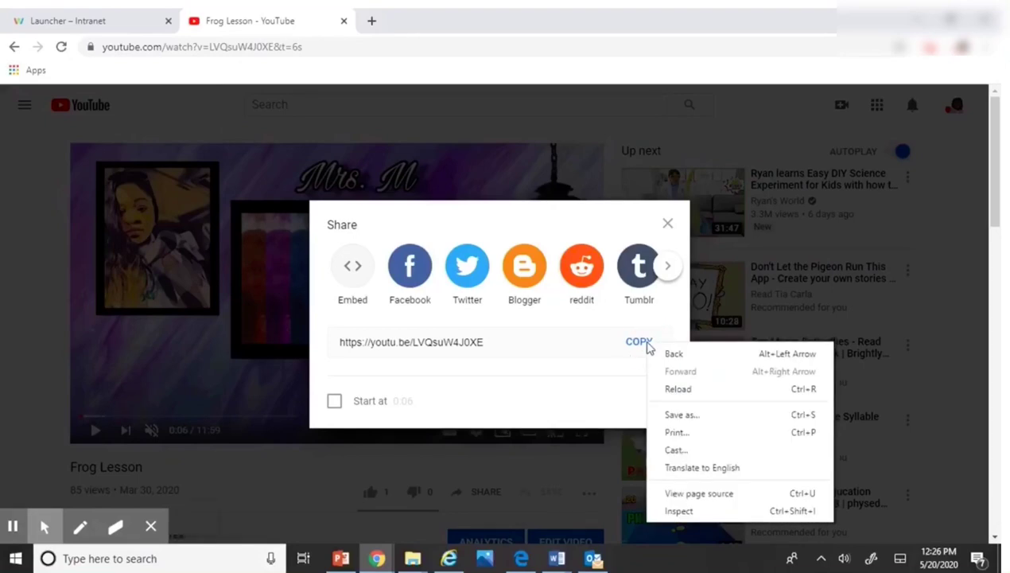
pyautogui.press('Escape')
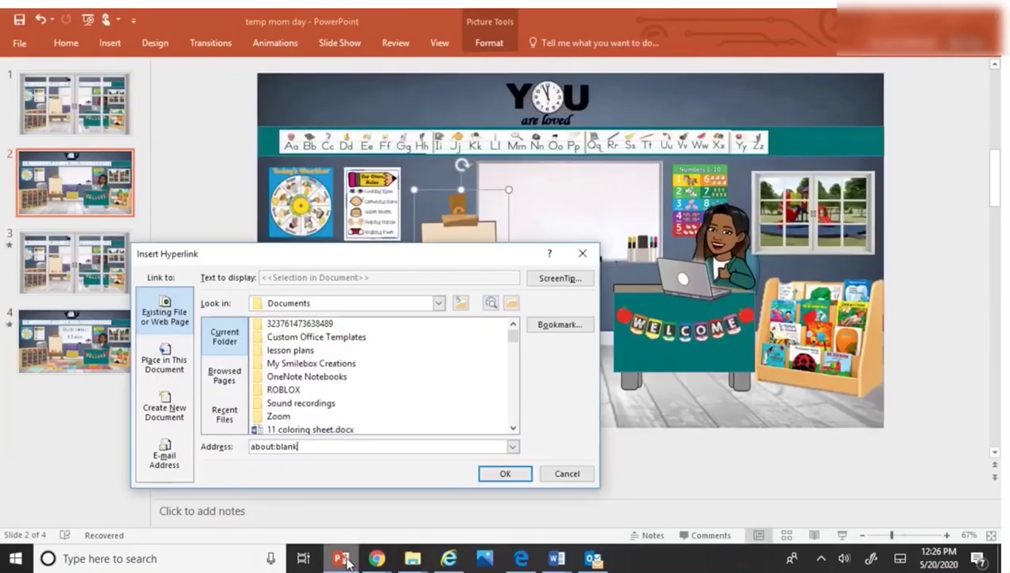
pyautogui.click(340, 559)
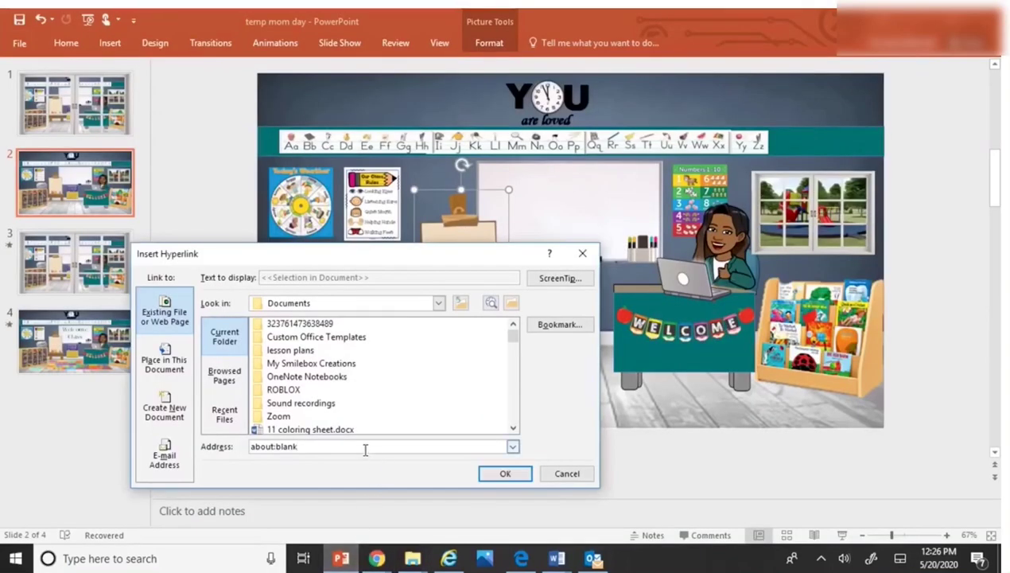
pyautogui.press('BackSpace')
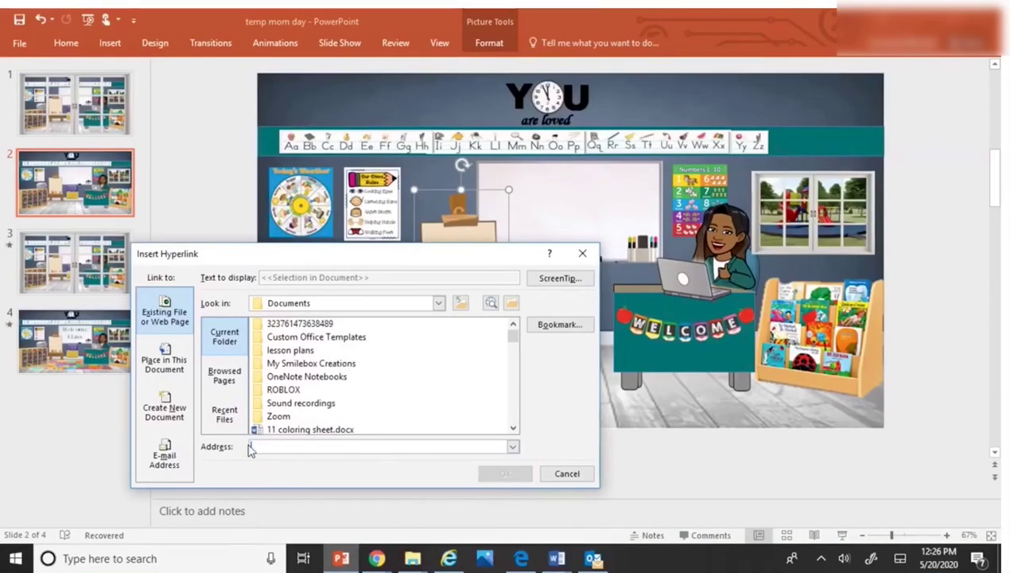
pyautogui.rightClick(291, 446)
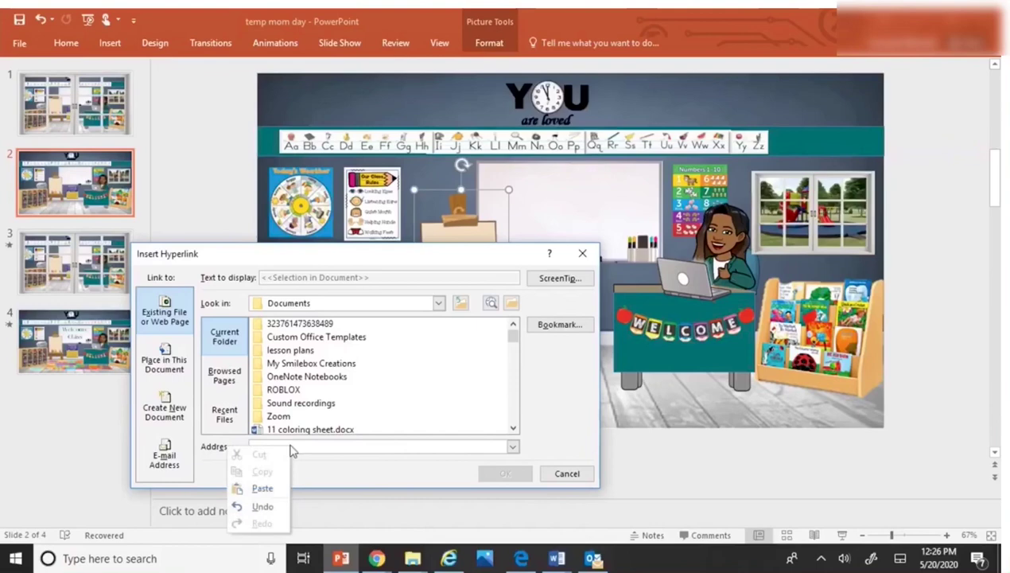
pyautogui.click(265, 492)
pyautogui.click(506, 474)
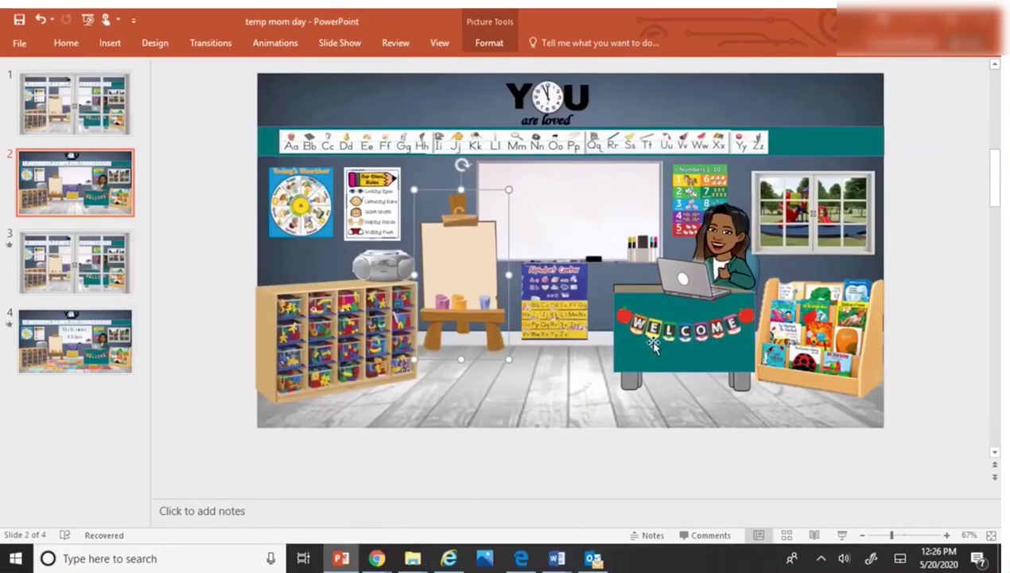
pyautogui.click(578, 312)
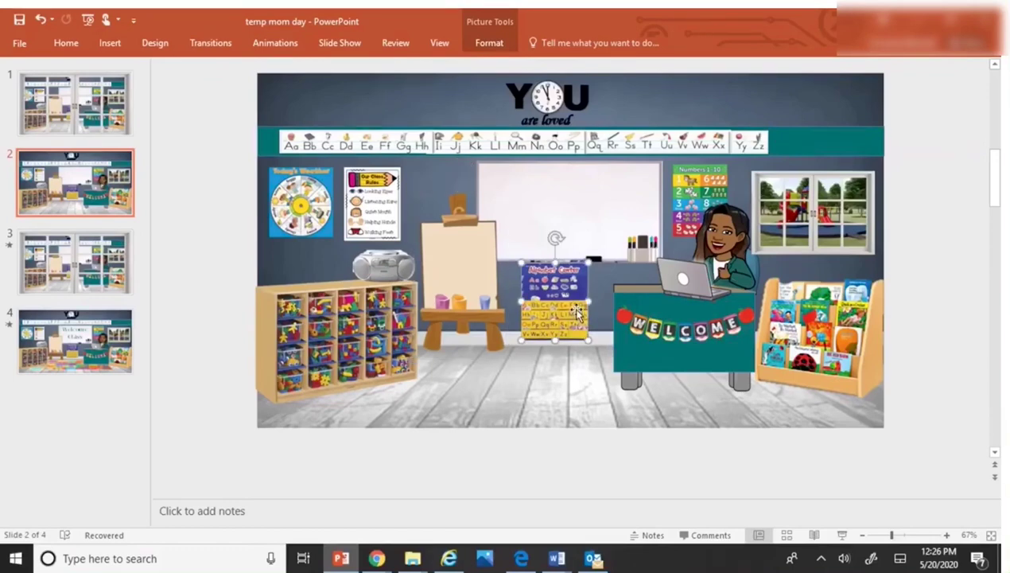
pyautogui.click(713, 259)
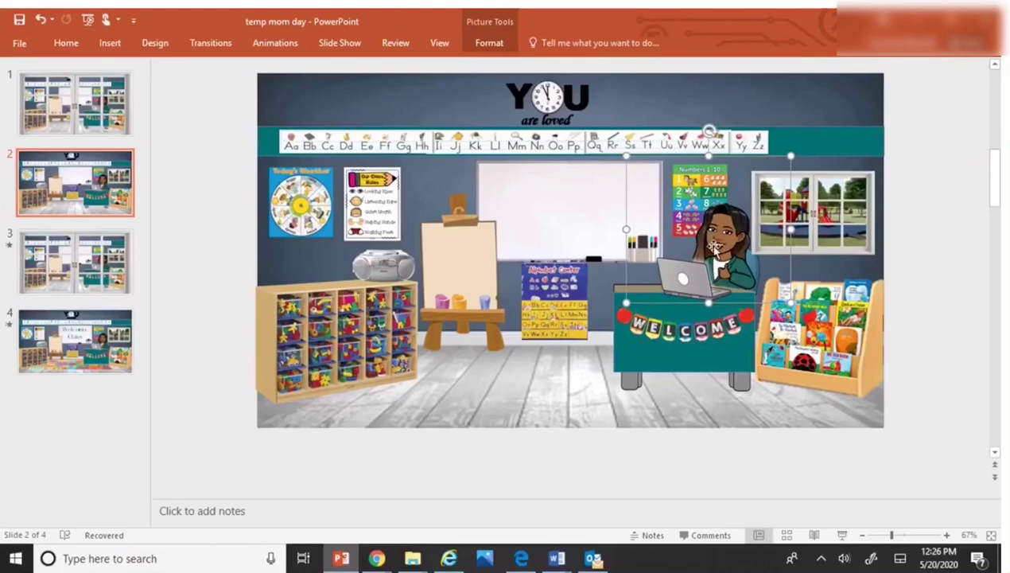
pyautogui.click(718, 338)
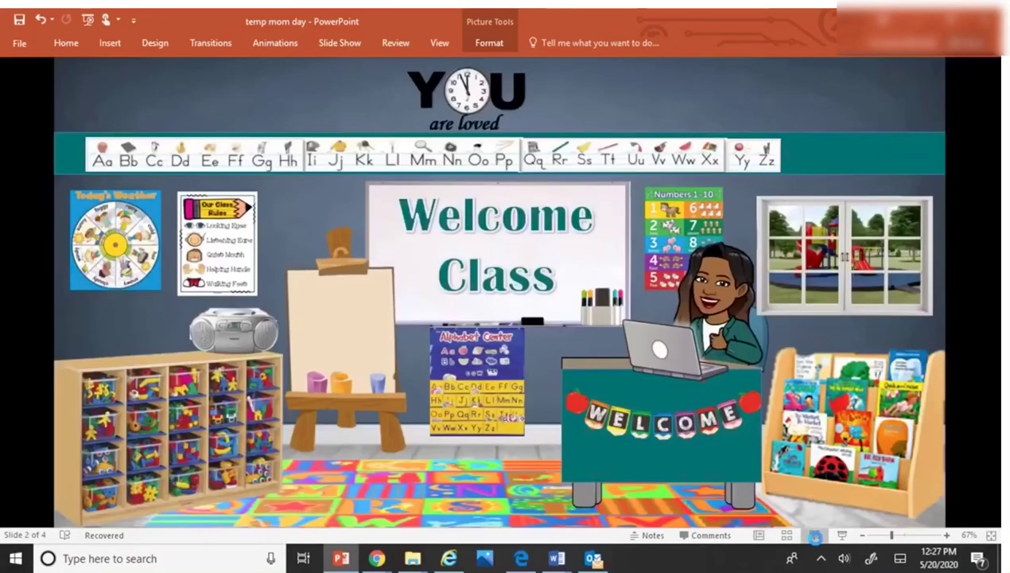
# Preview slide 2 in Reading View and click the weather wheel to open the Water Cycle video
pyautogui.click(815, 535)
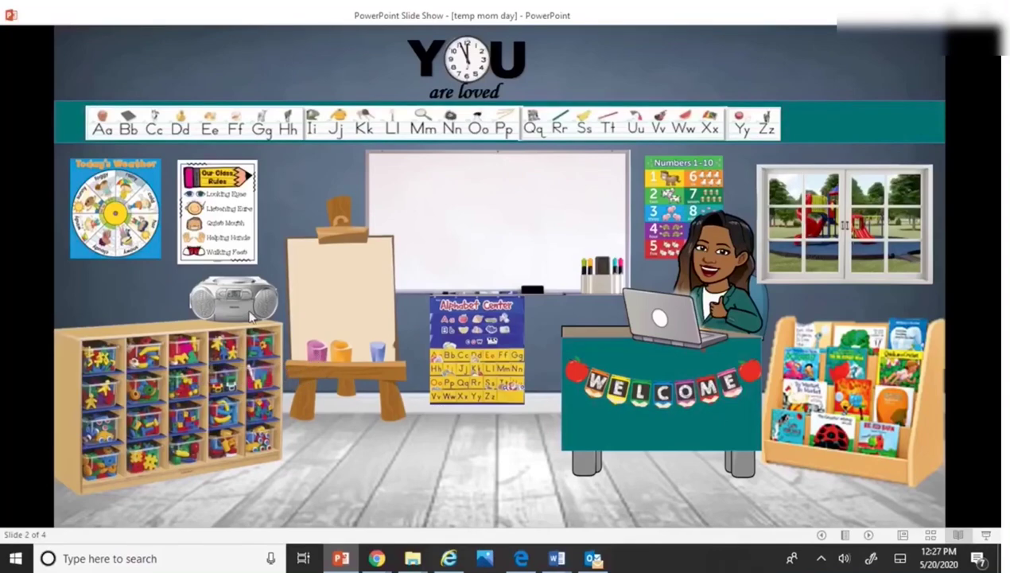
pyautogui.click(134, 222)
pyautogui.click(135, 227)
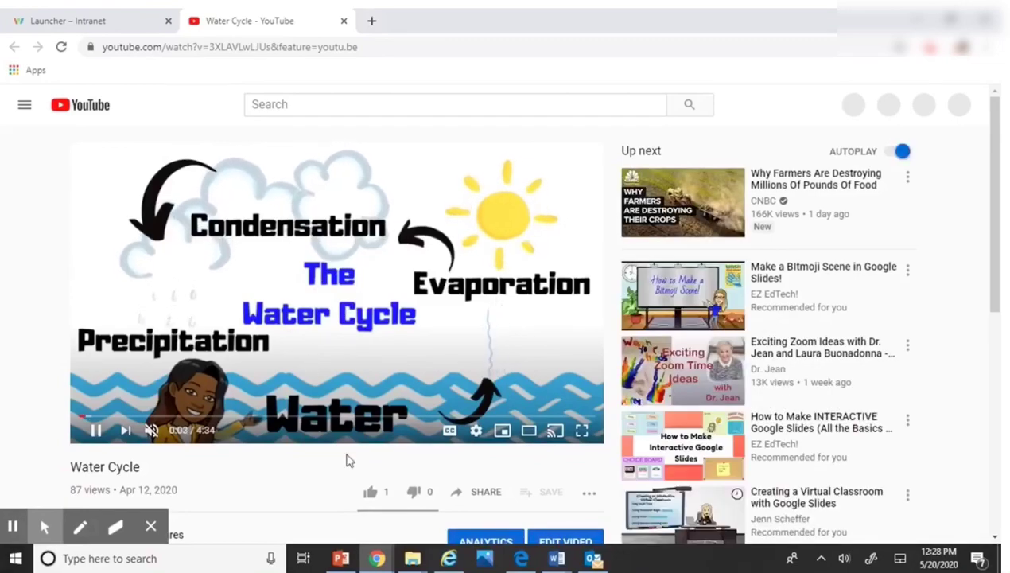
# Follow the easel's link to the Frog Lesson video, skip to about 2:41, play it, then return to the slide show
pyautogui.click(341, 558)
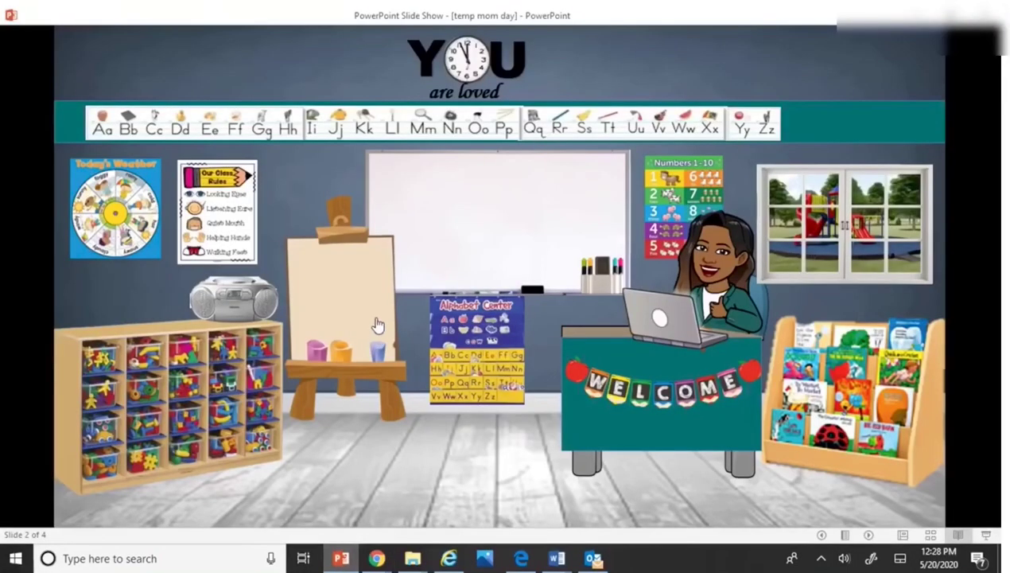
pyautogui.click(356, 308)
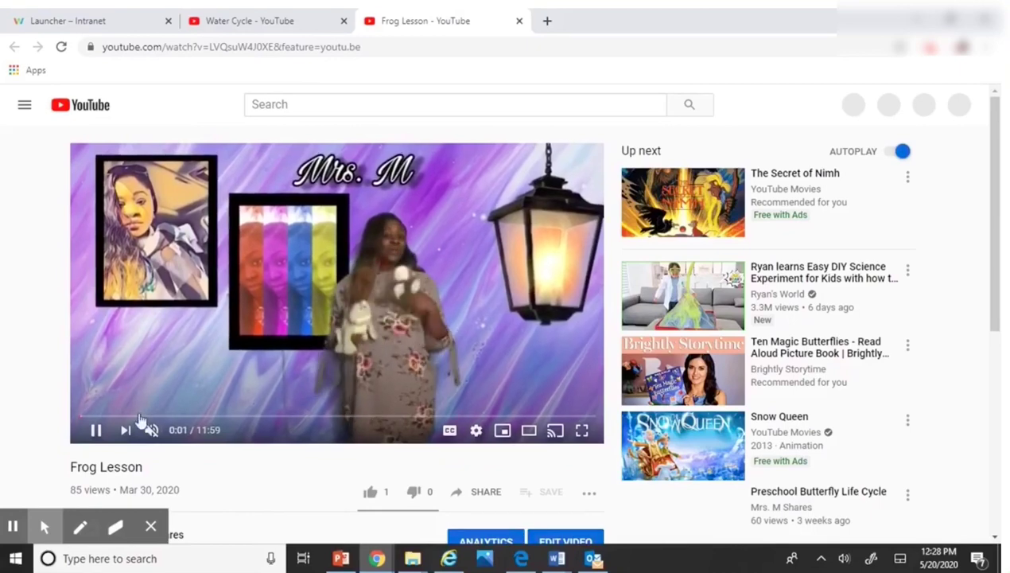
pyautogui.moveTo(125, 415); pyautogui.dragTo(285, 416)
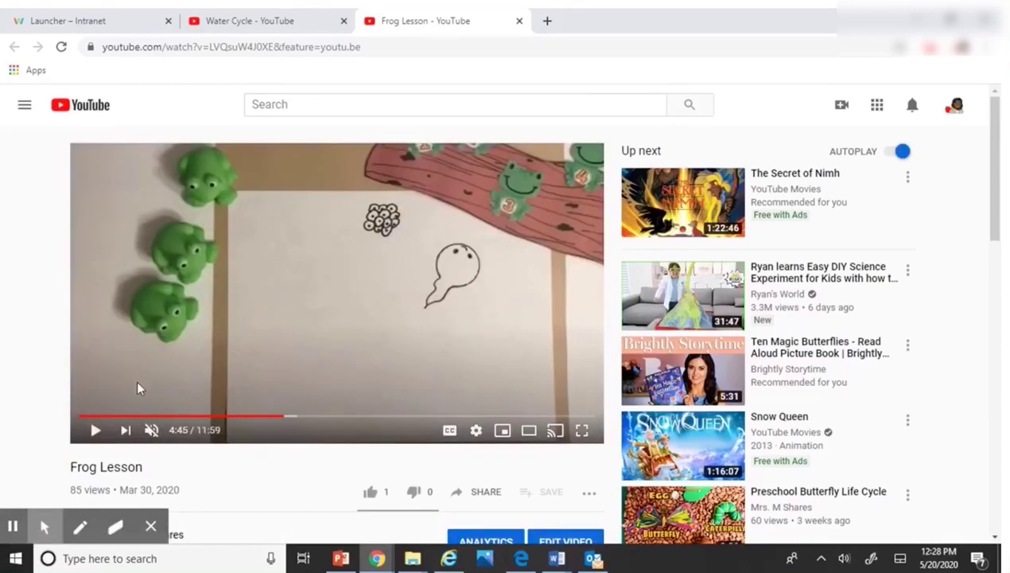
pyautogui.click(94, 431)
pyautogui.click(340, 558)
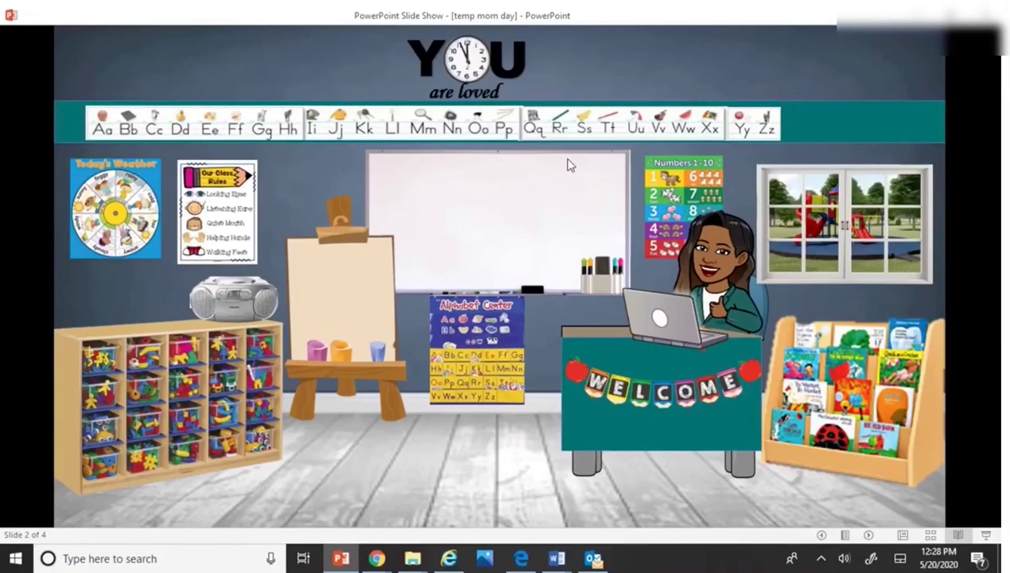
# Exit the slide show and preview slide 4, the Welcome Class whiteboard scene, in Reading View
pyautogui.press('Escape')
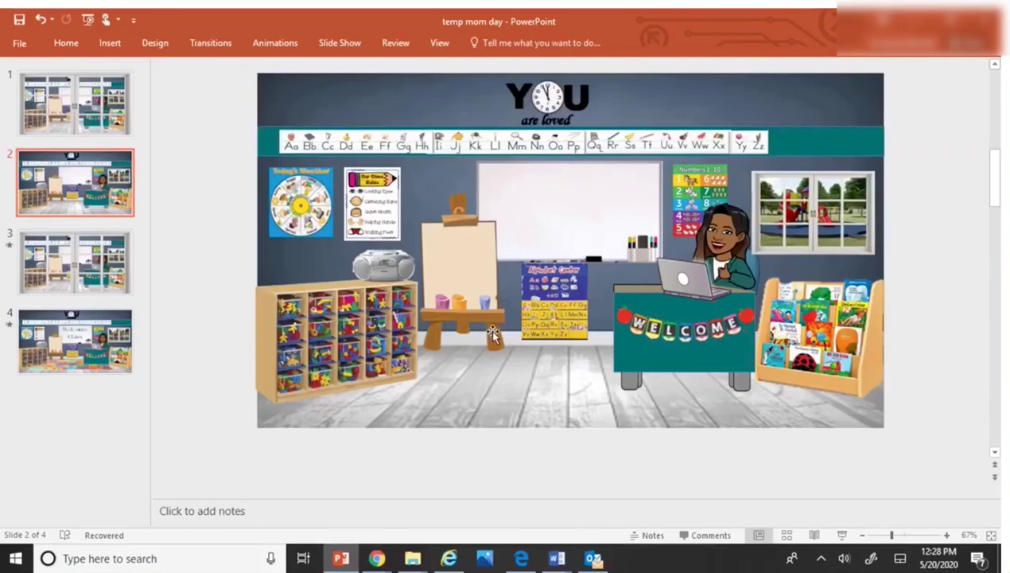
pyautogui.click(119, 352)
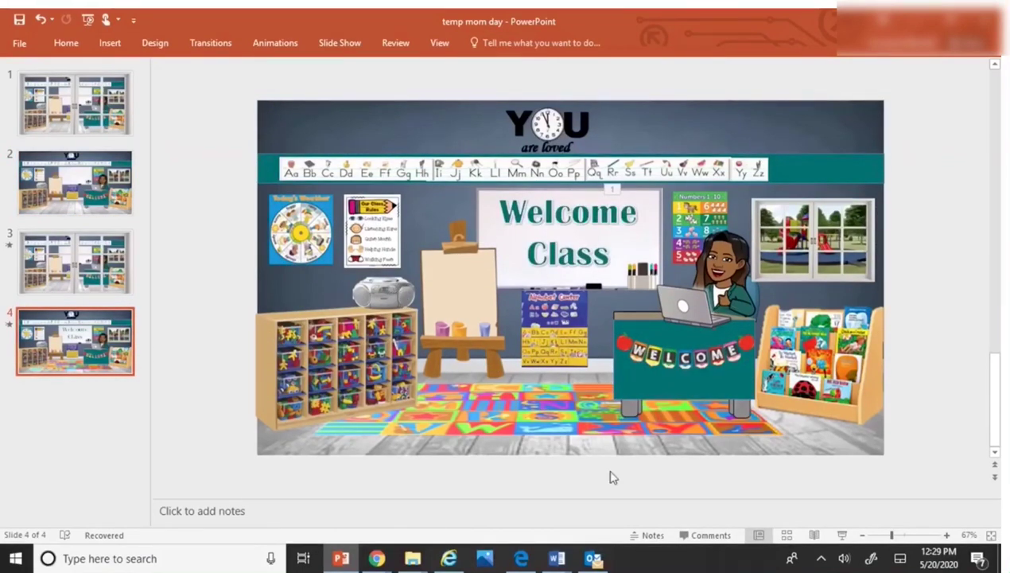
pyautogui.click(815, 535)
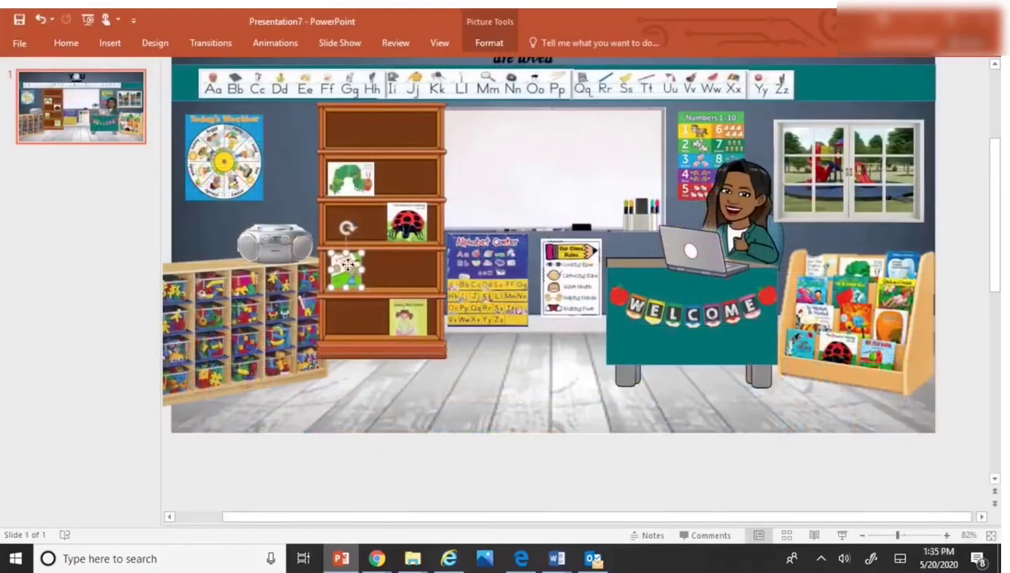
# Open the Insert Hyperlink dialog for the book picture on the brown bookshelf
pyautogui.rightClick(352, 269)
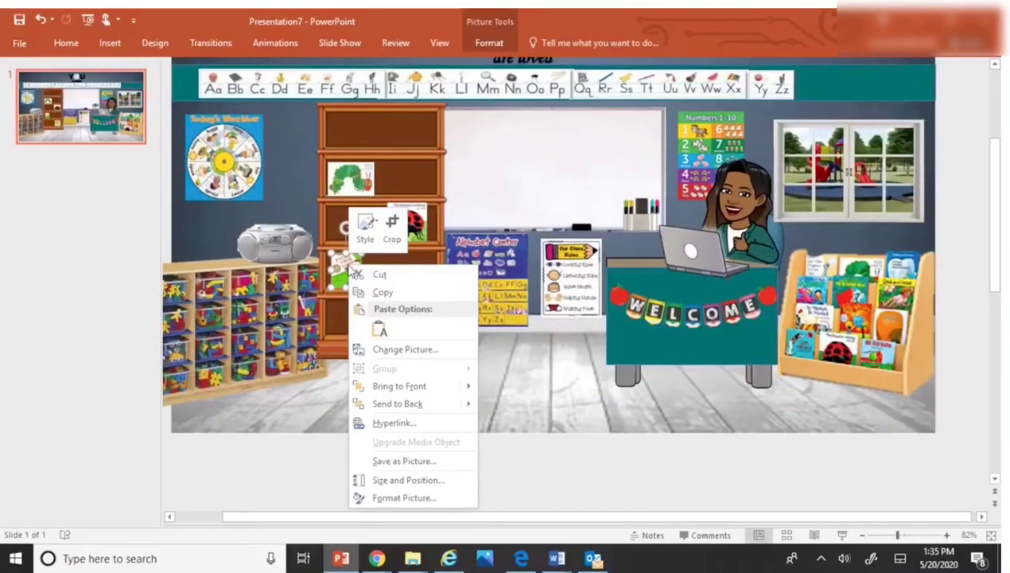
pyautogui.click(387, 422)
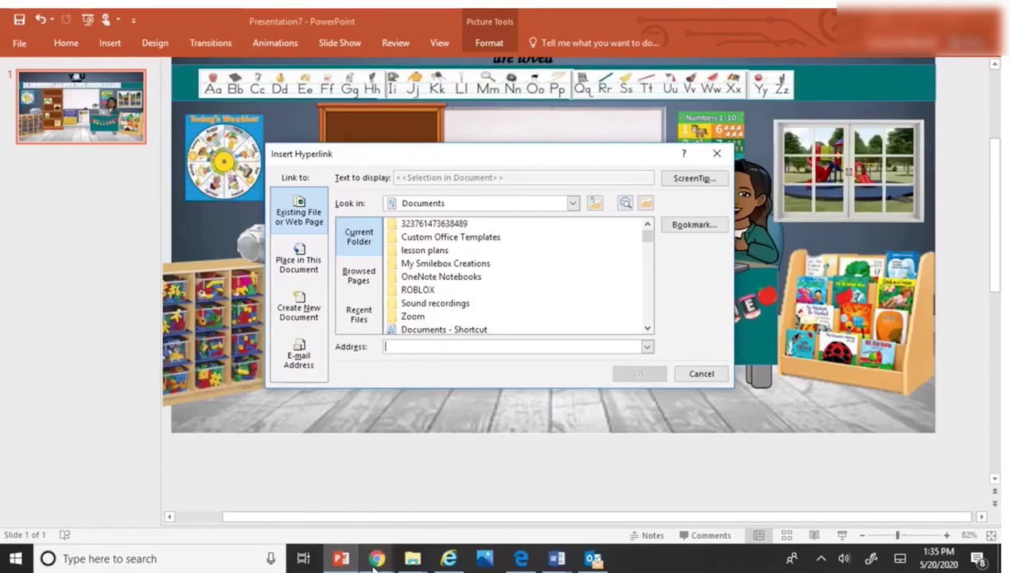
# Search YouTube for a 'mouse a cookie read' aloud video
pyautogui.moveTo(375, 559)
pyautogui.click(329, 519)
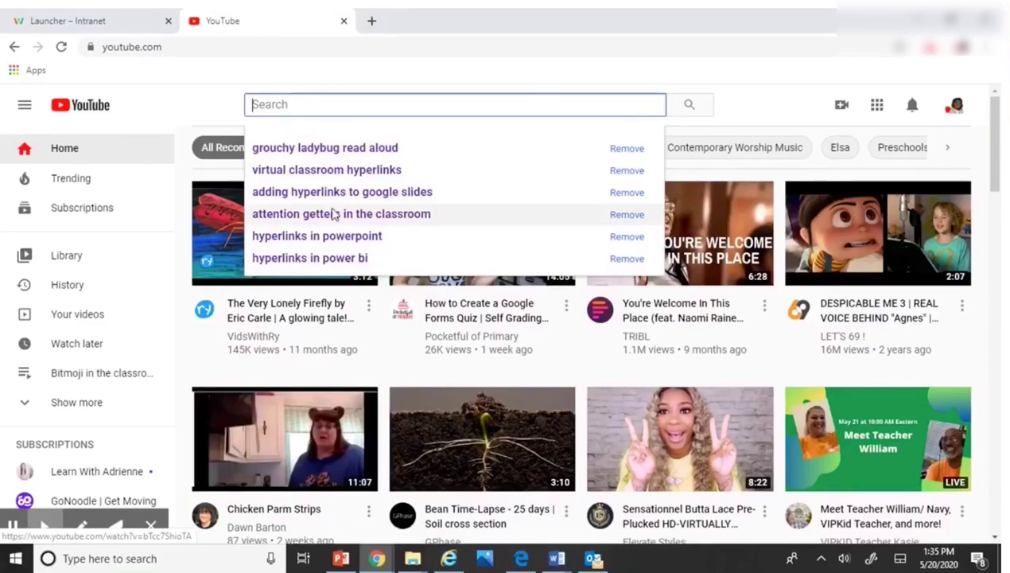
pyautogui.write('m')
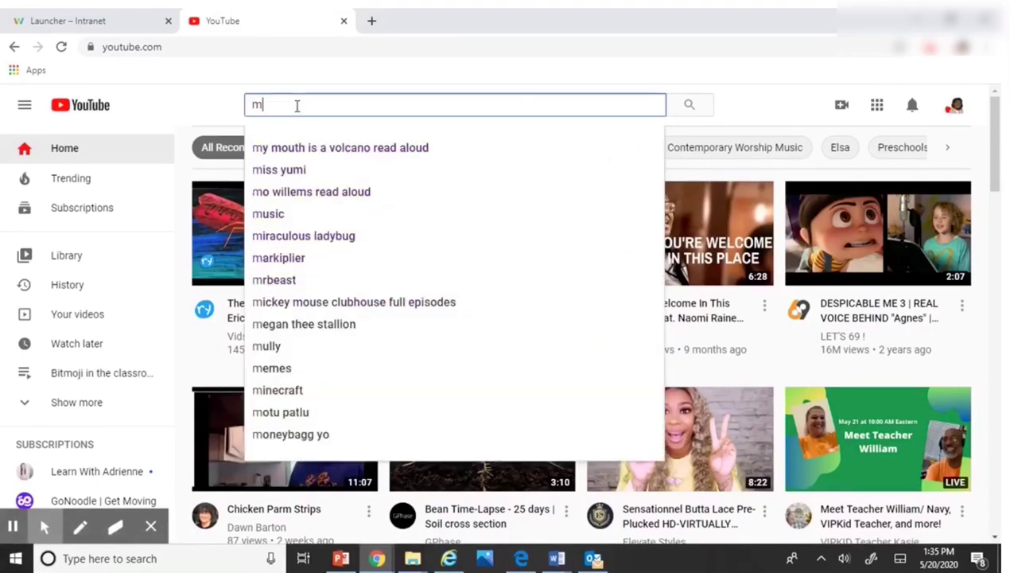
pyautogui.write('ouse ')
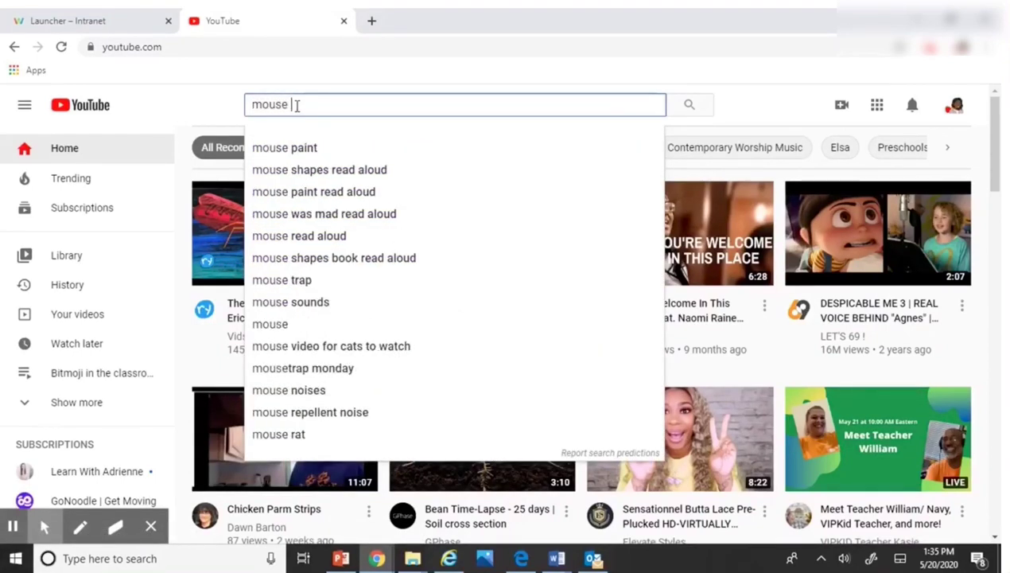
pyautogui.write('a cook')
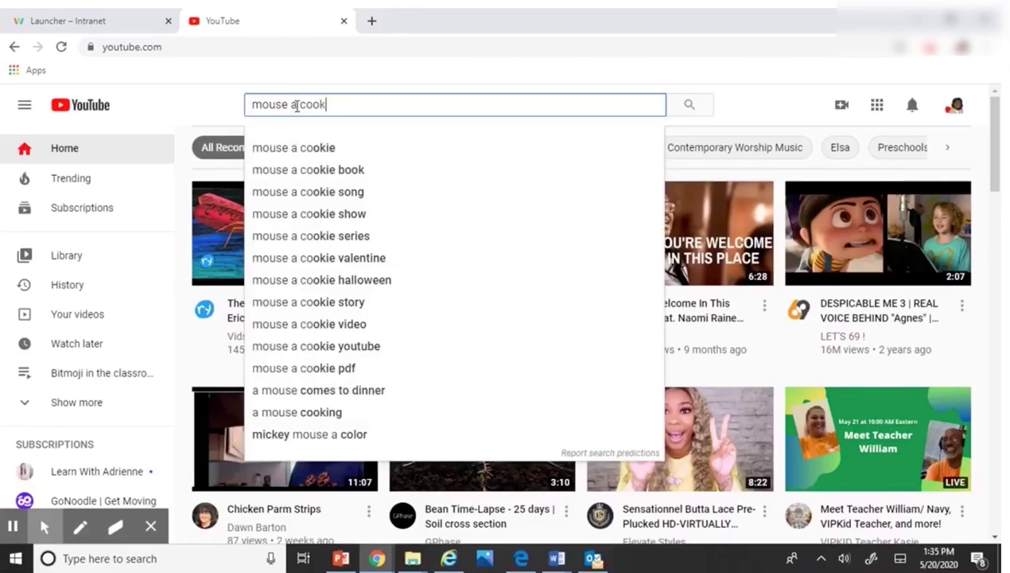
pyautogui.write('ie ')
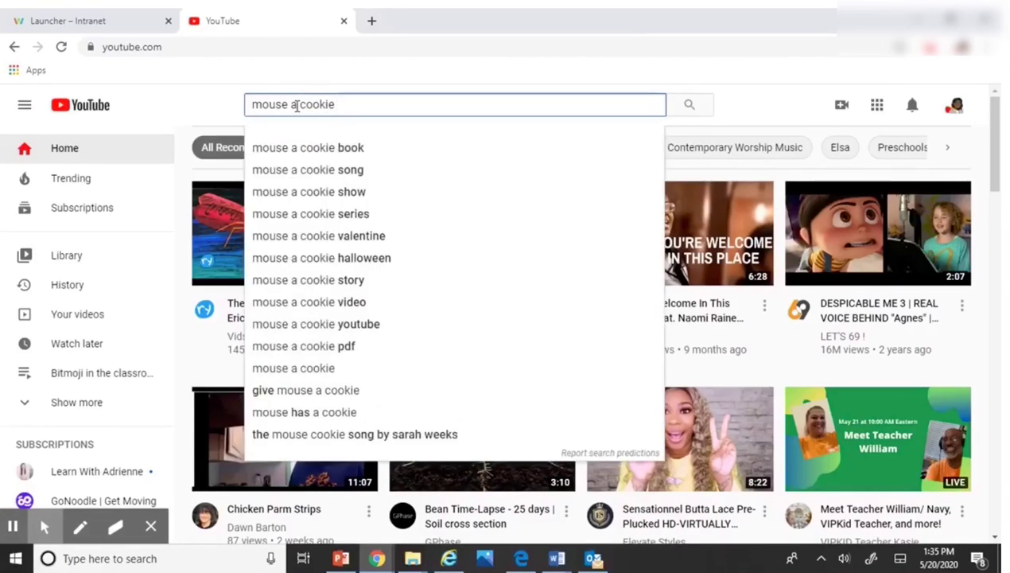
pyautogui.write('read')
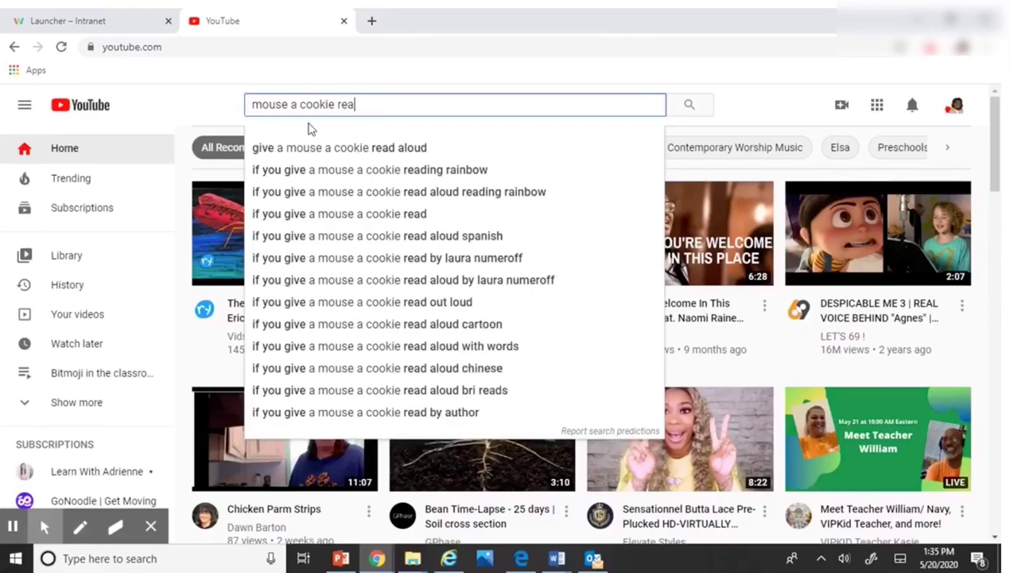
pyautogui.click(334, 151)
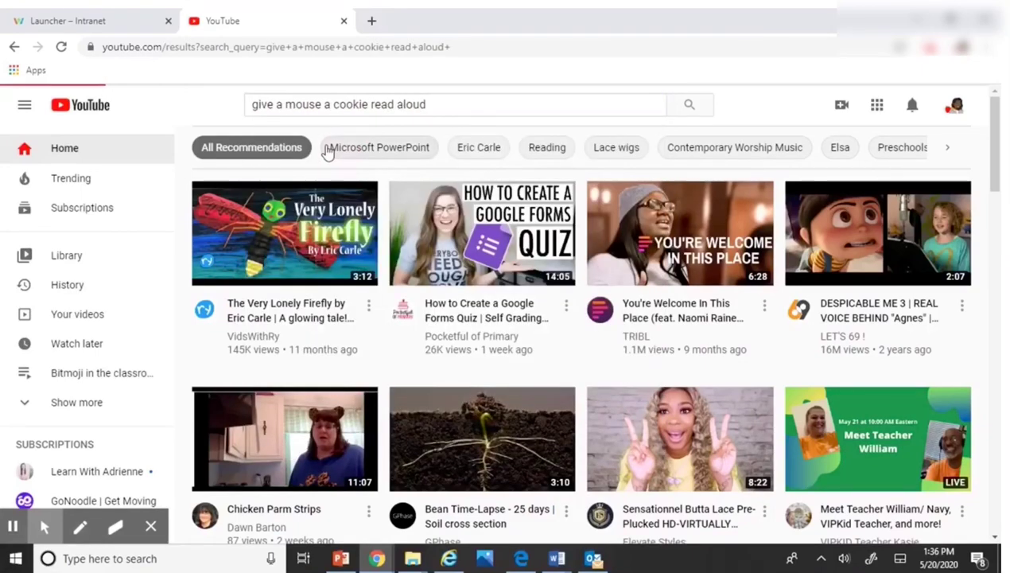
pyautogui.scroll(-3, 474, 318)
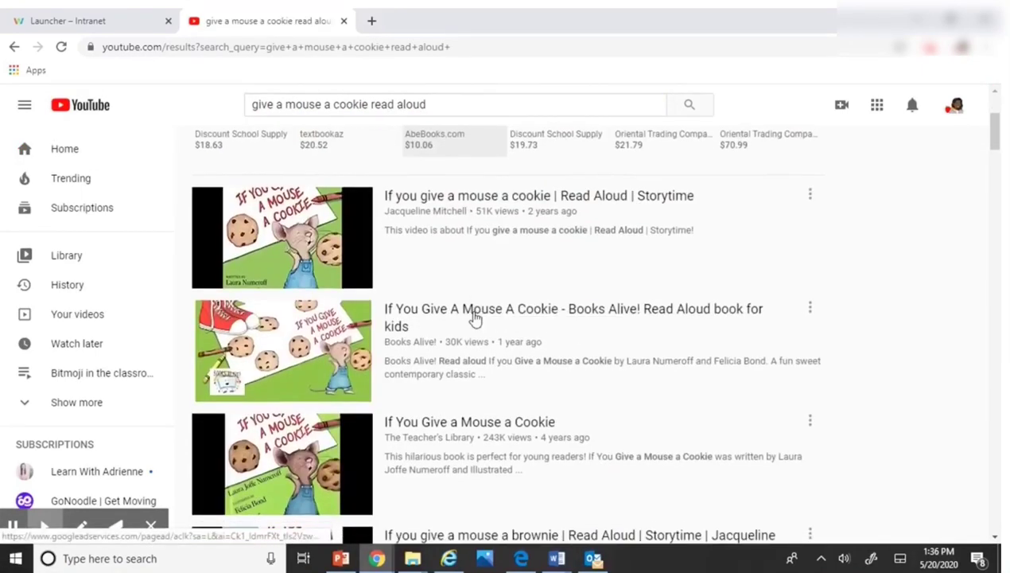
pyautogui.click(326, 352)
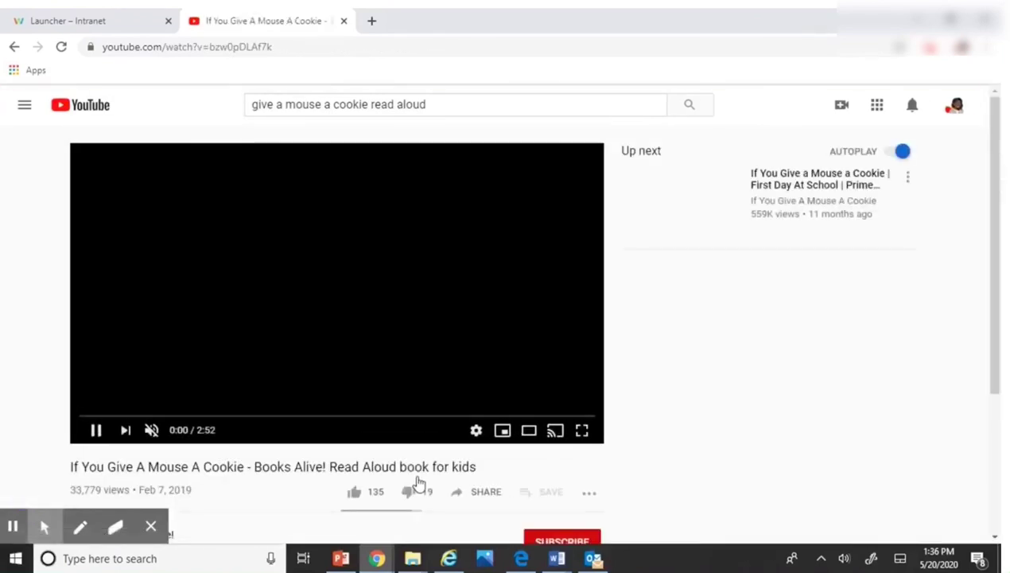
pyautogui.scroll(-2, 417, 482)
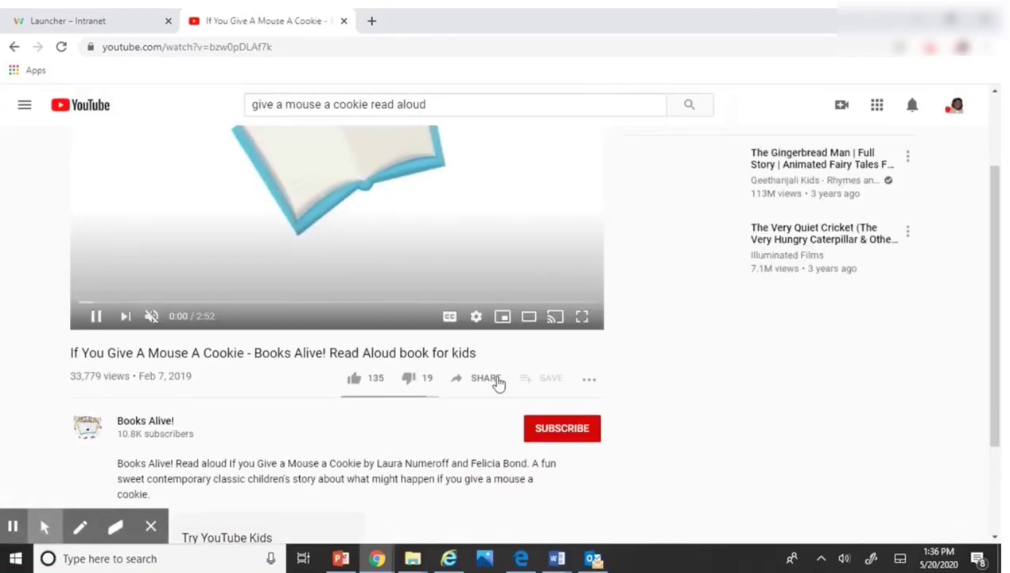
pyautogui.click(493, 382)
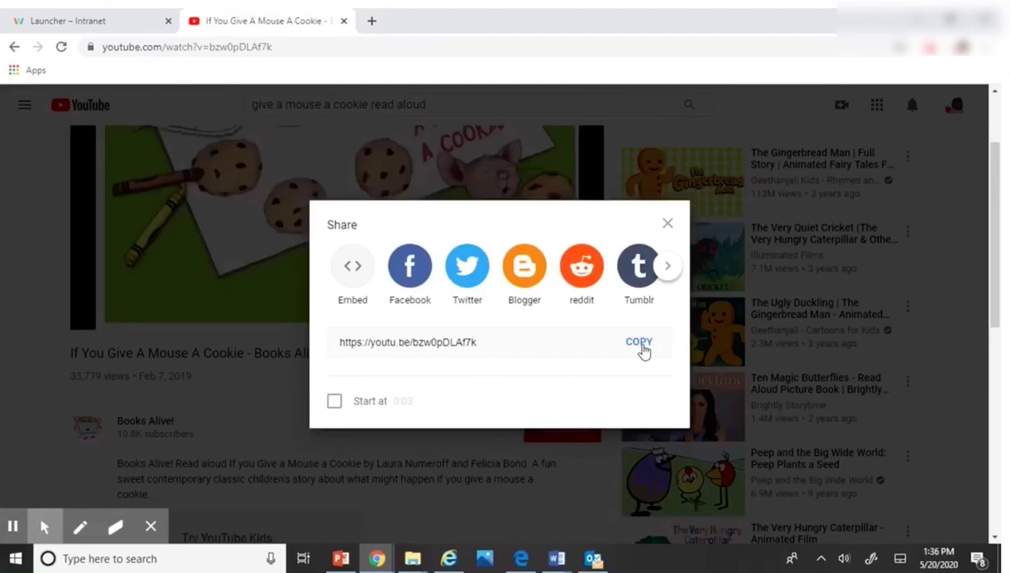
pyautogui.click(639, 343)
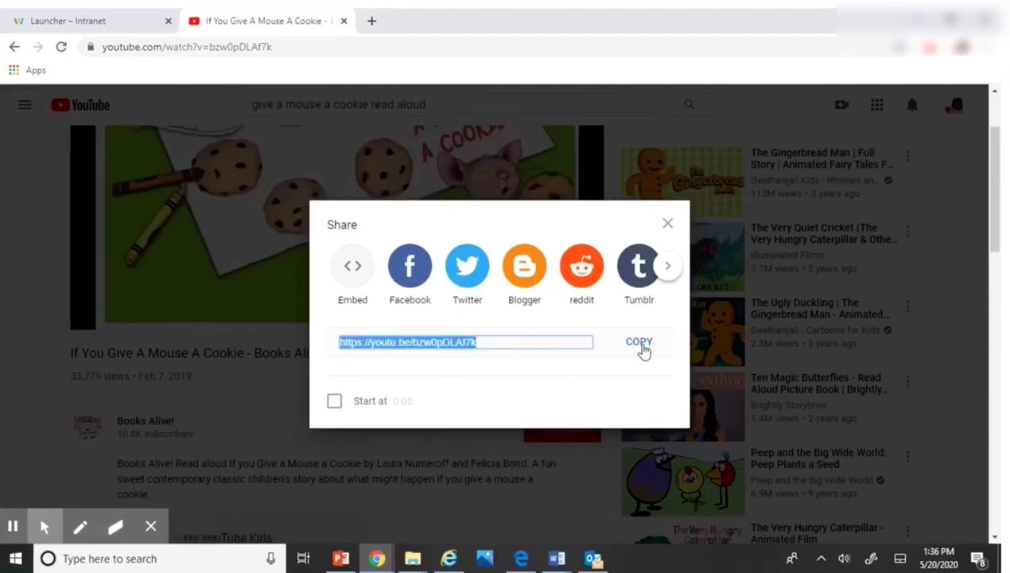
pyautogui.click(343, 560)
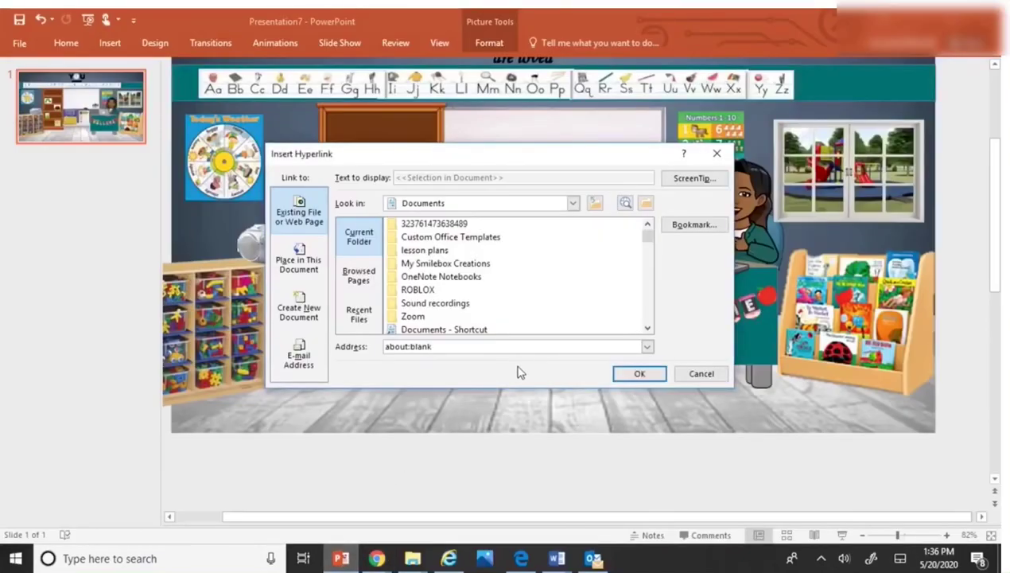
pyautogui.moveTo(481, 351); pyautogui.dragTo(374, 350)
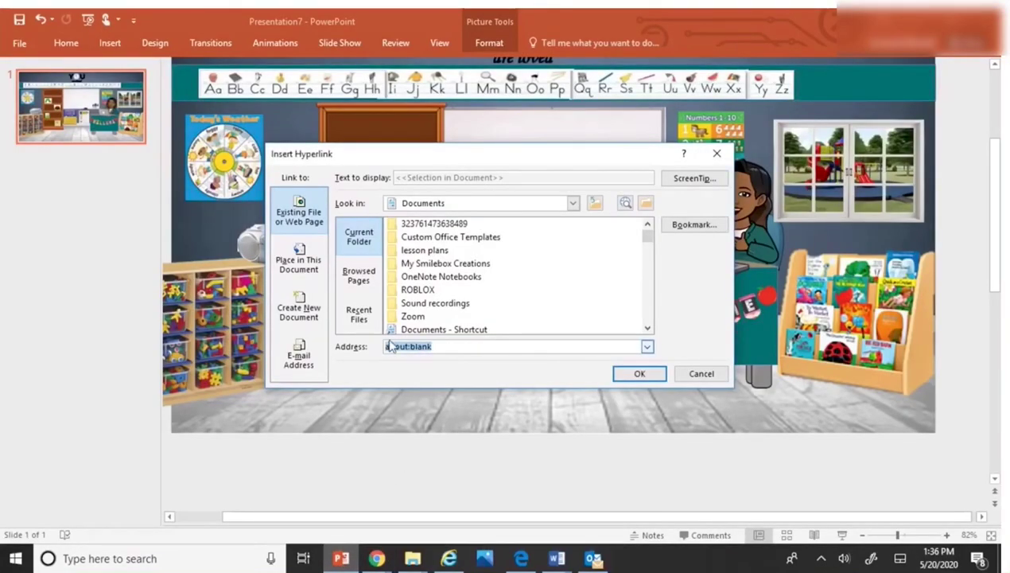
pyautogui.rightClick(415, 346)
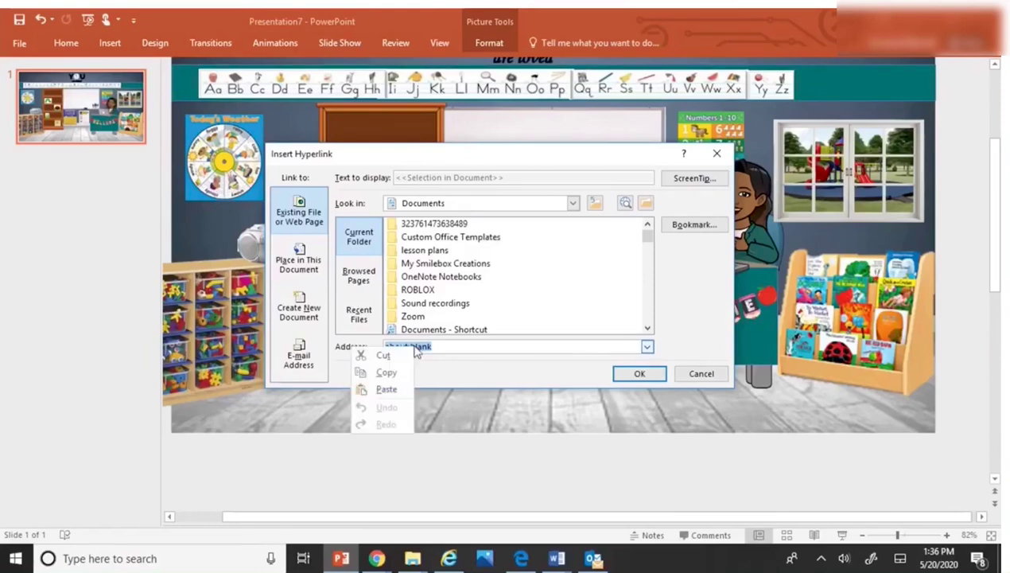
pyautogui.click(400, 388)
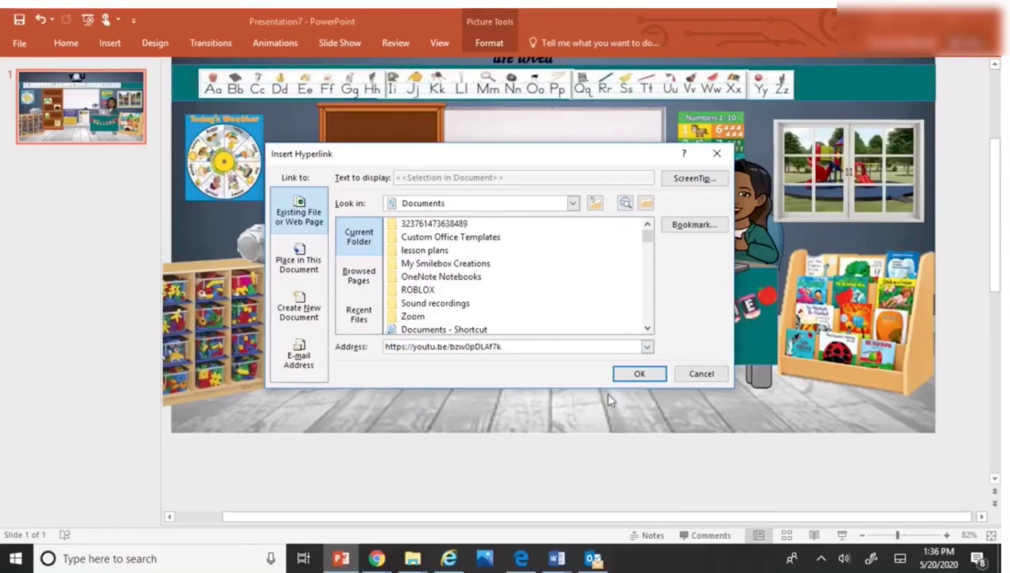
pyautogui.click(636, 374)
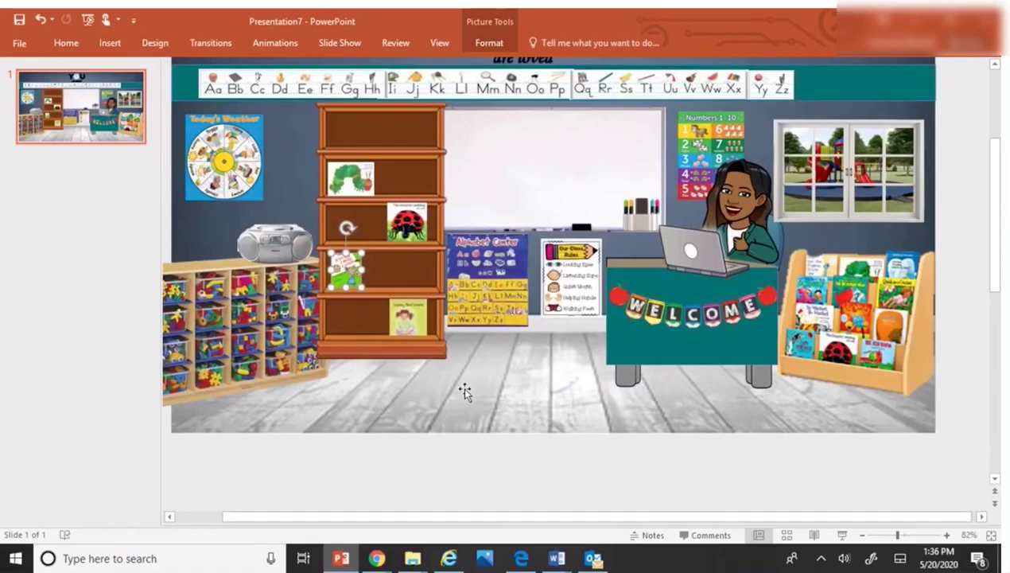
pyautogui.click(546, 374)
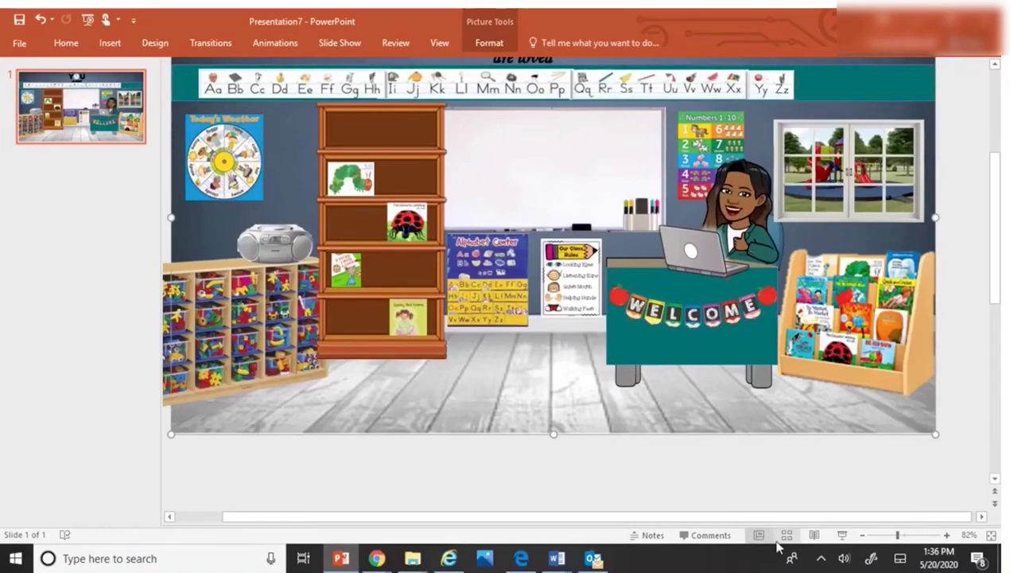
pyautogui.rightClick(809, 537)
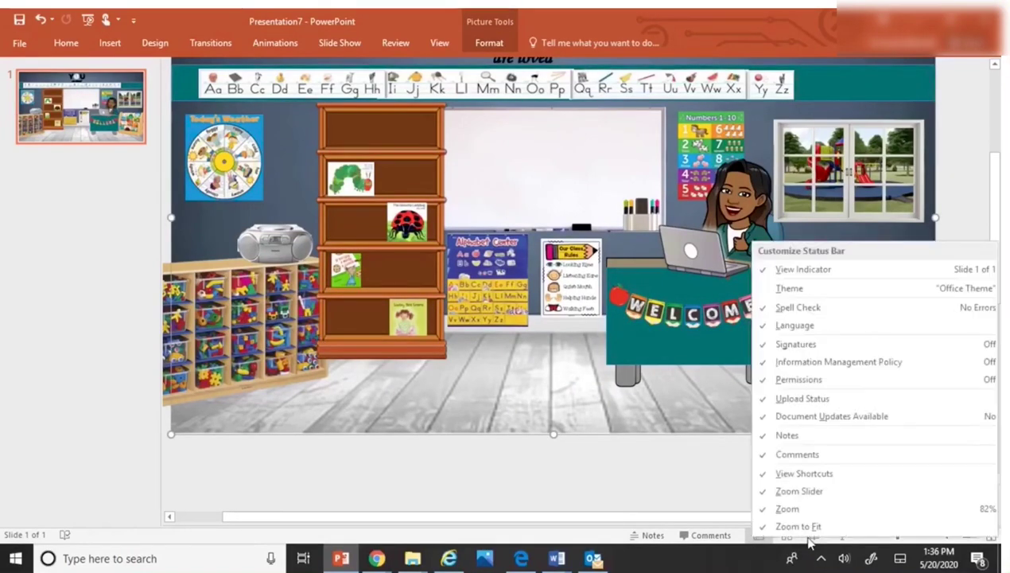
pyautogui.press('Escape')
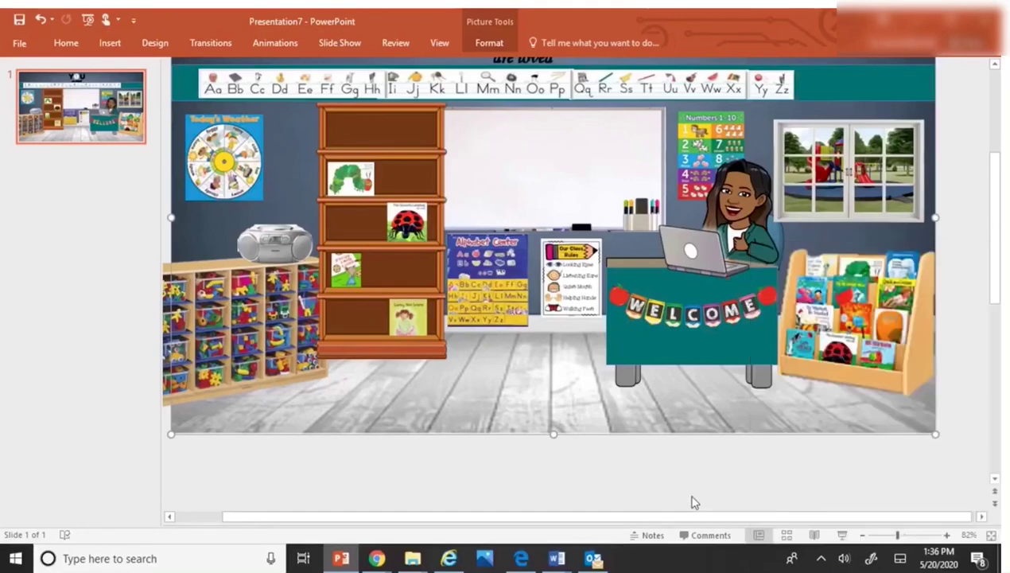
pyautogui.click(815, 536)
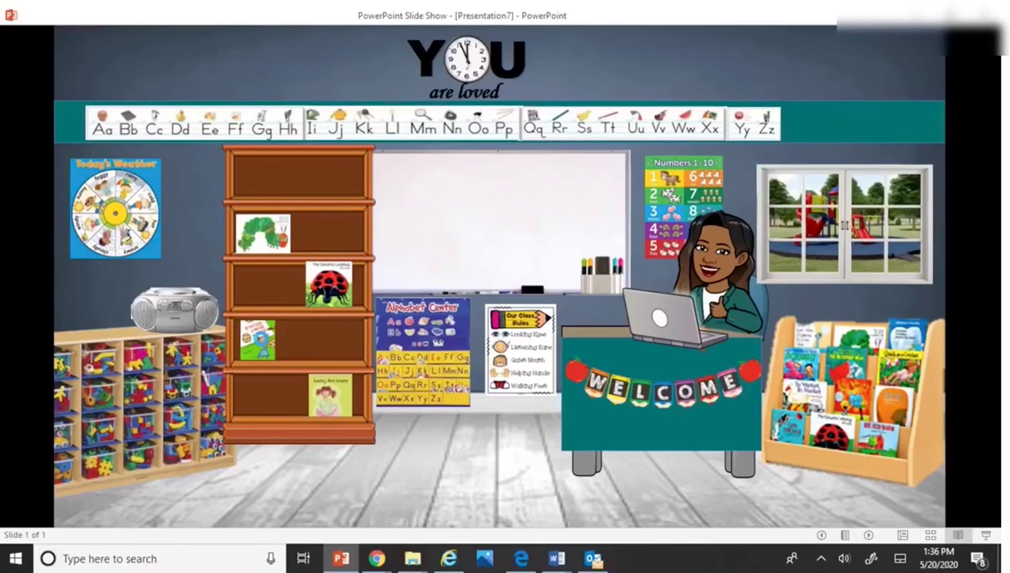
pyautogui.click(263, 344)
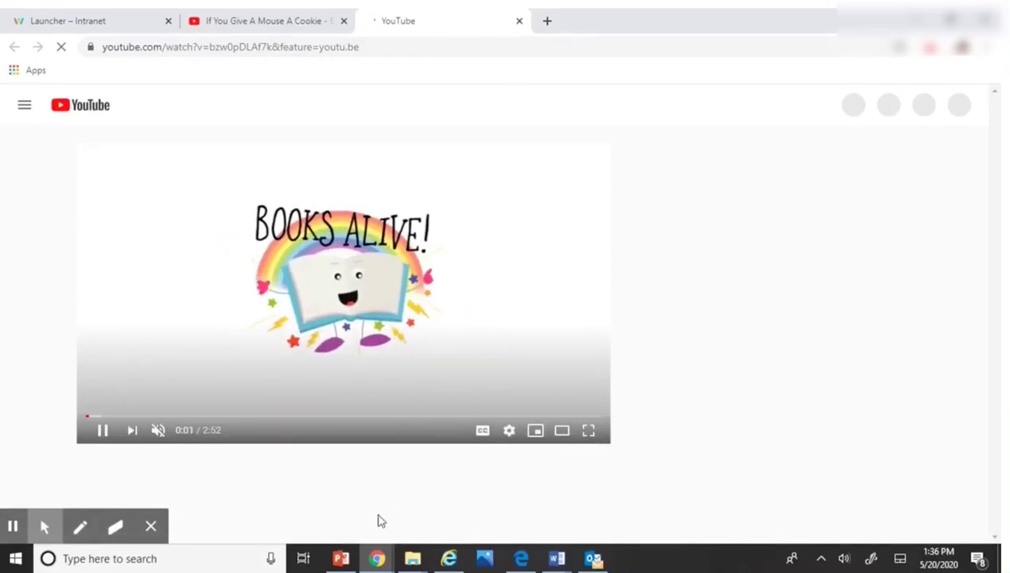
pyautogui.click(340, 559)
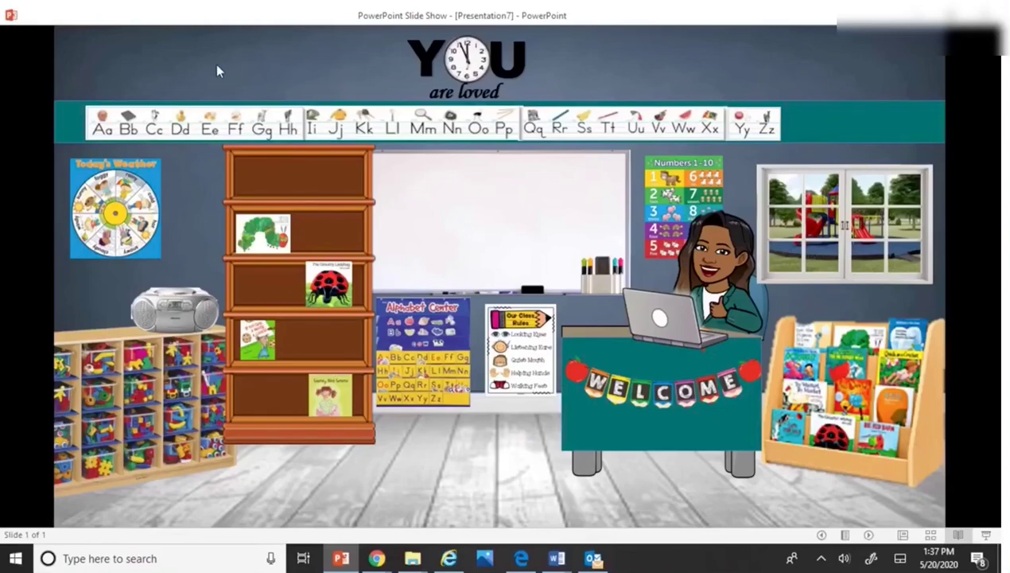
pyautogui.press('Escape')
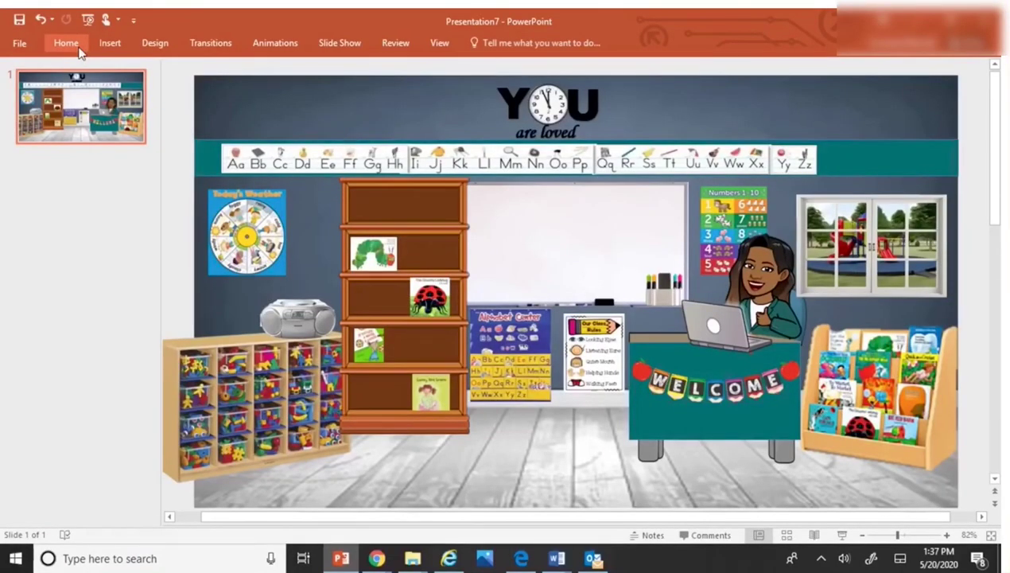
# Insert a plain-style WordArt box from the Insert ribbon
pyautogui.click(79, 48)
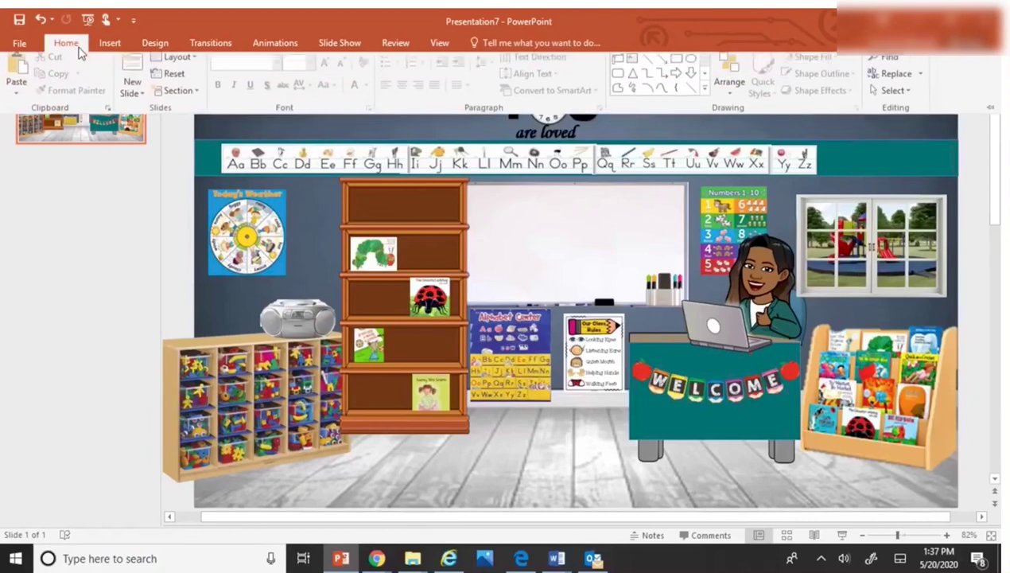
pyautogui.click(123, 44)
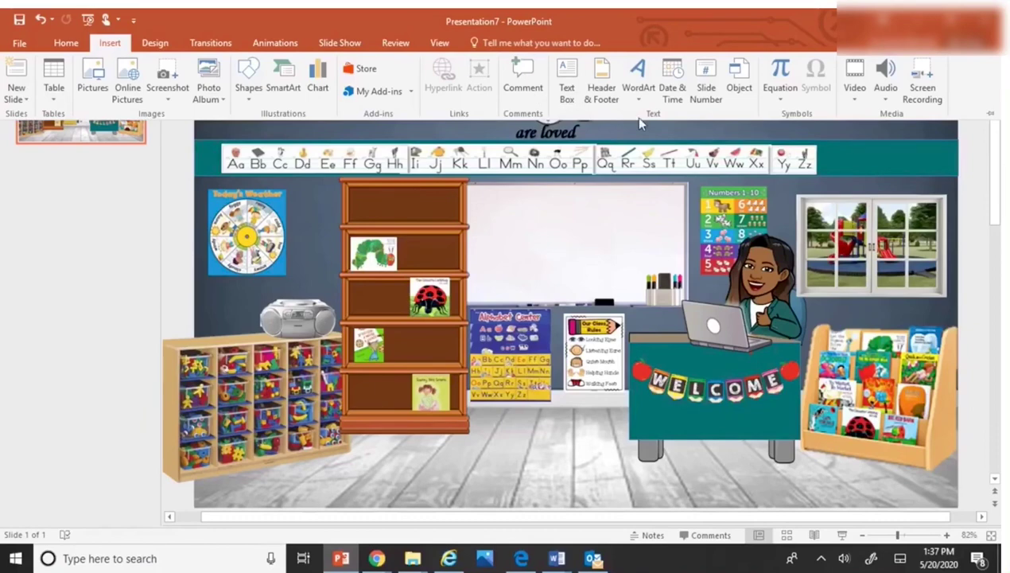
pyautogui.click(638, 78)
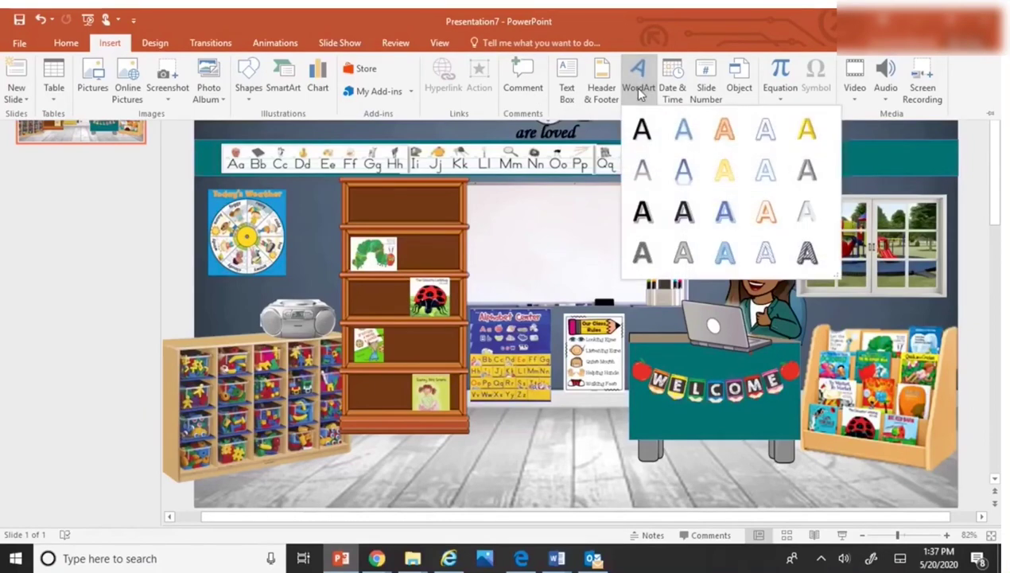
pyautogui.click(639, 150)
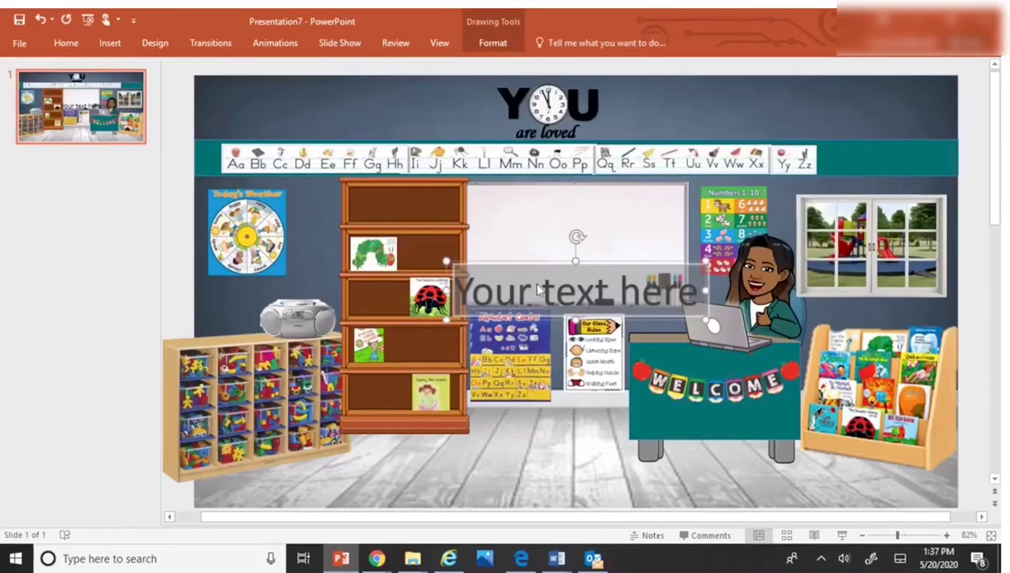
# Replace the WordArt placeholder text with 'Find a book to read today'
pyautogui.click(471, 291)
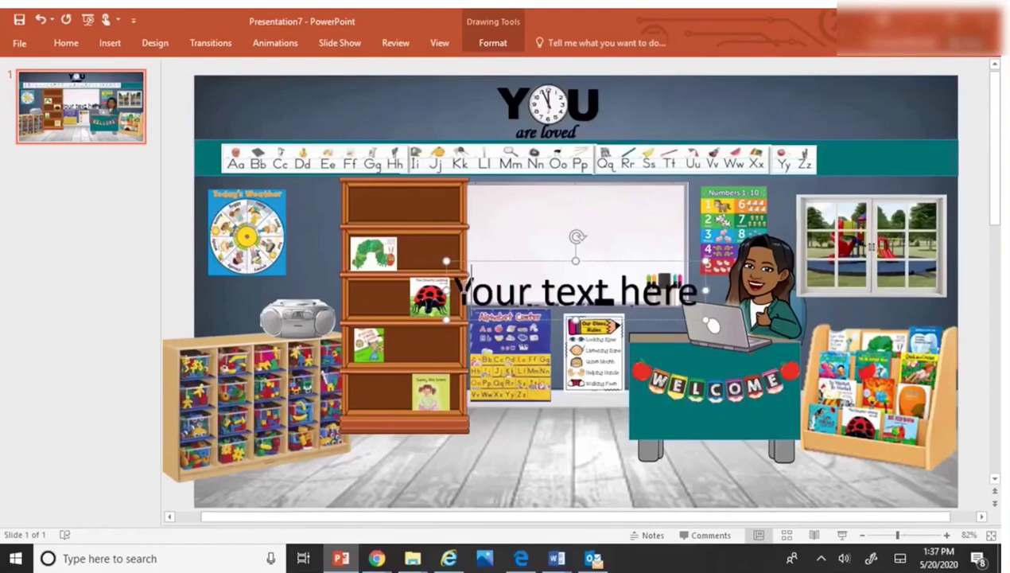
pyautogui.moveTo(457, 290); pyautogui.dragTo(680, 283)
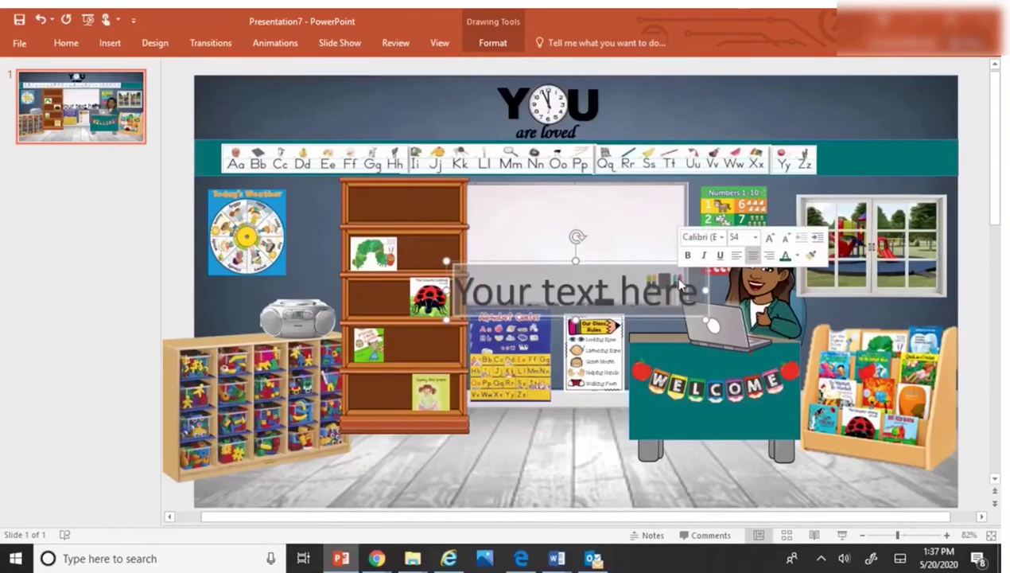
pyautogui.write('Find')
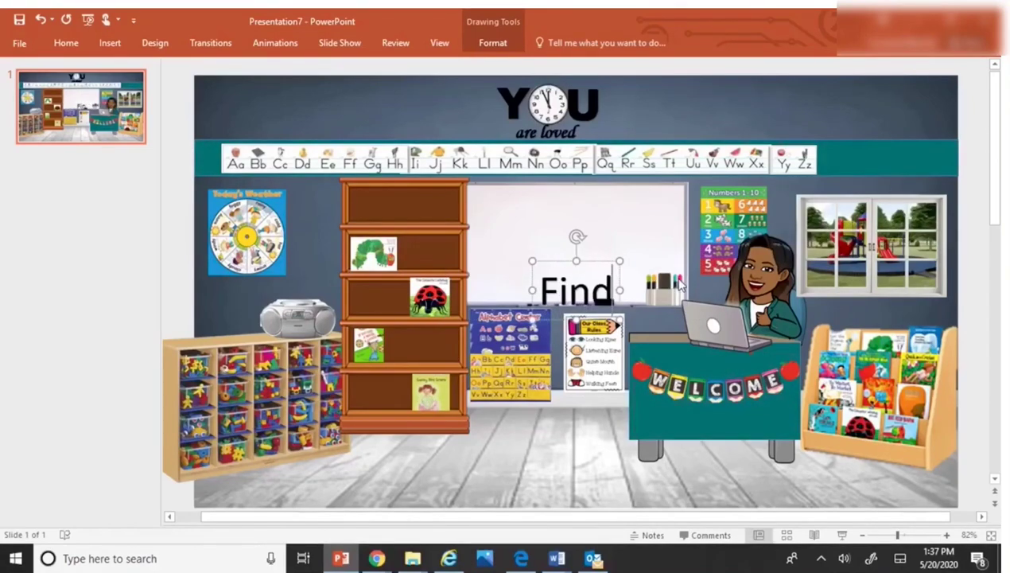
pyautogui.write(' a b')
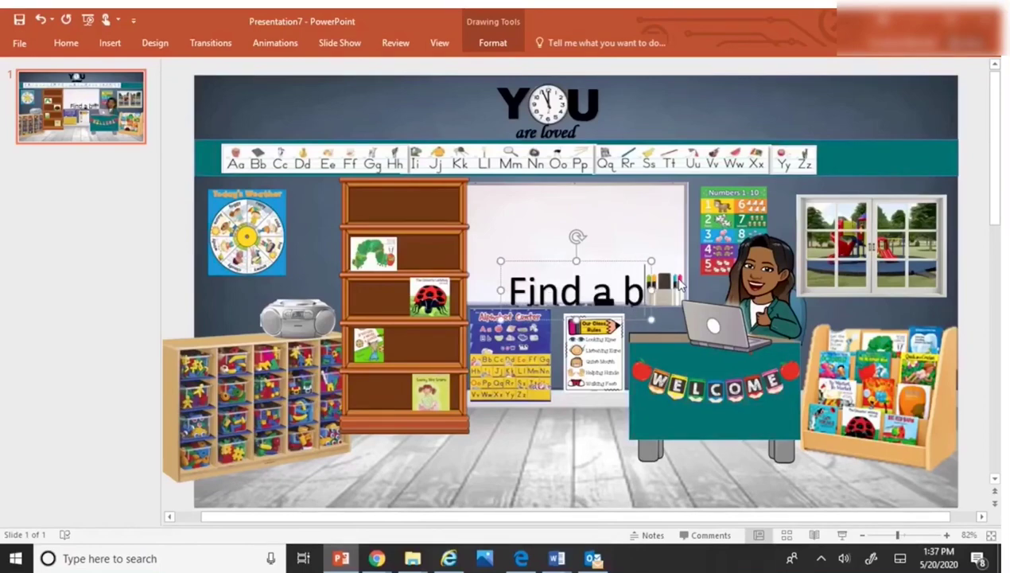
pyautogui.write('ook')
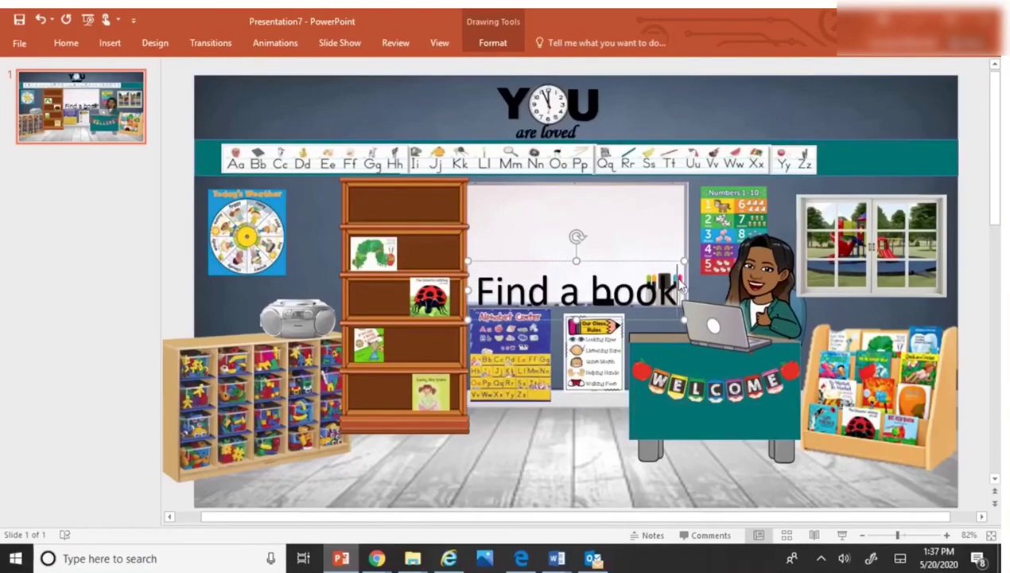
pyautogui.write(' to')
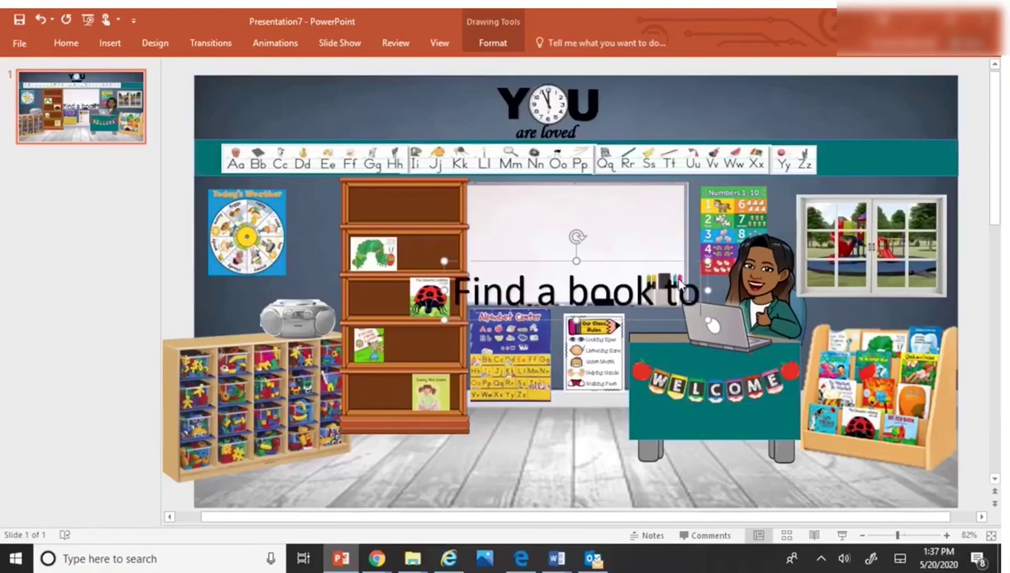
pyautogui.write(' rea')
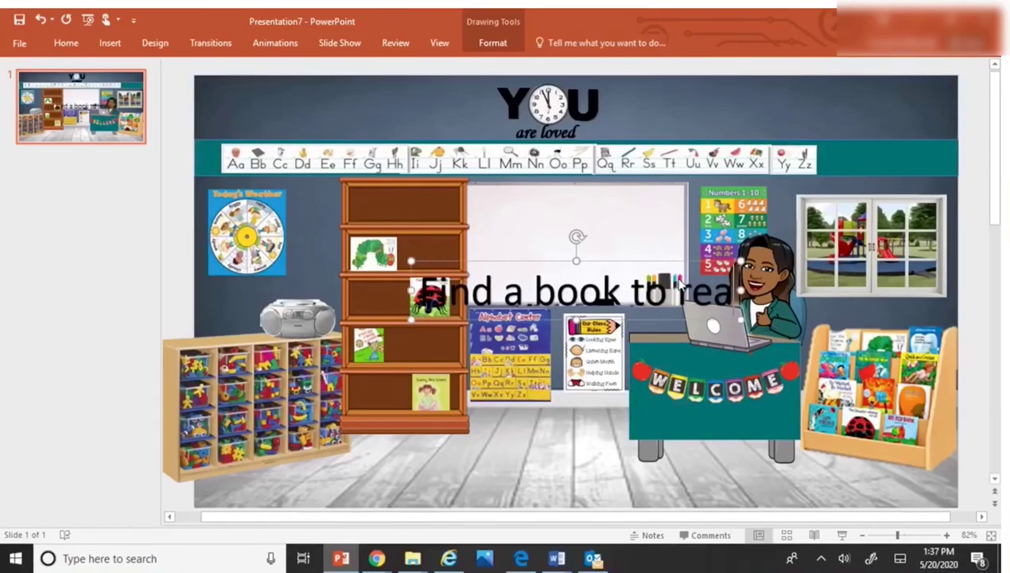
pyautogui.write('d')
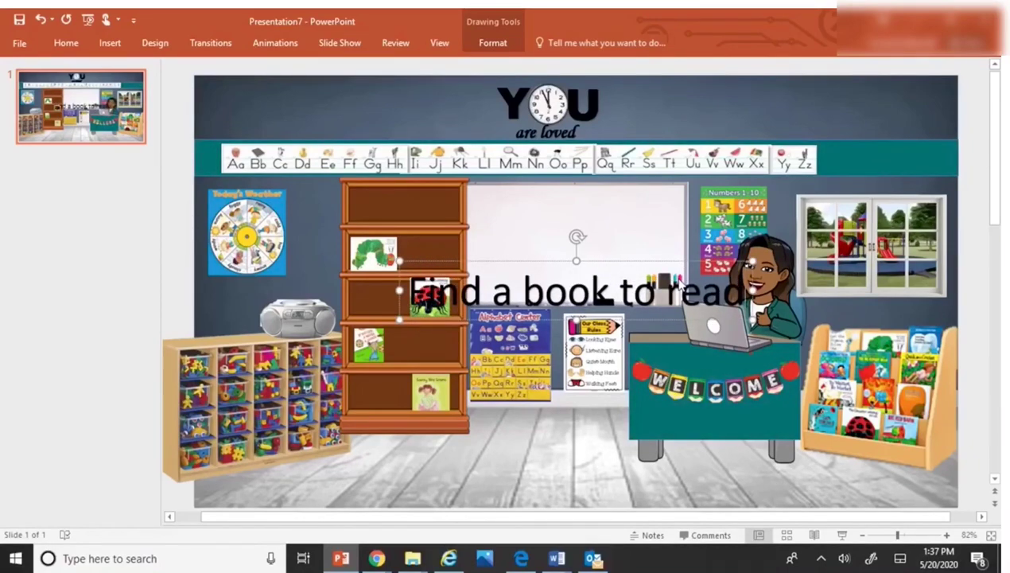
pyautogui.write(' today')
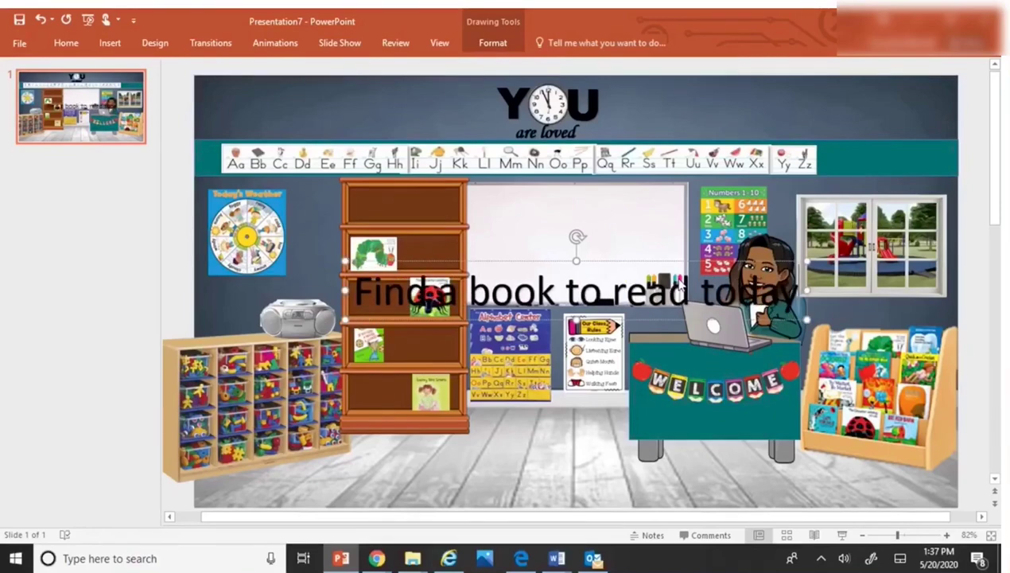
# Shrink the message to size 24 and break it onto two lines after 'to'
pyautogui.moveTo(350, 292); pyautogui.dragTo(799, 293)
pyautogui.click(830, 272)
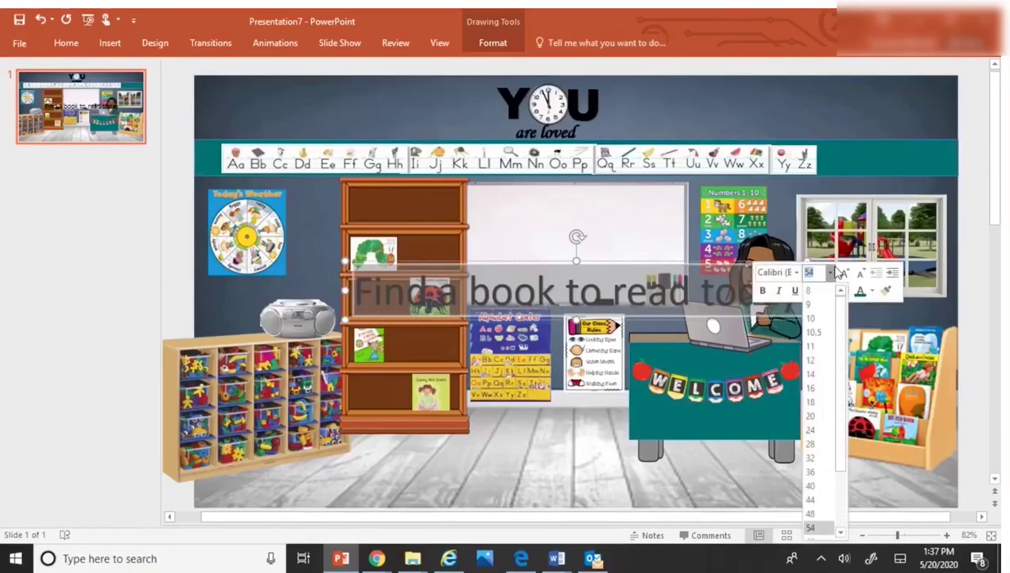
pyautogui.click(811, 430)
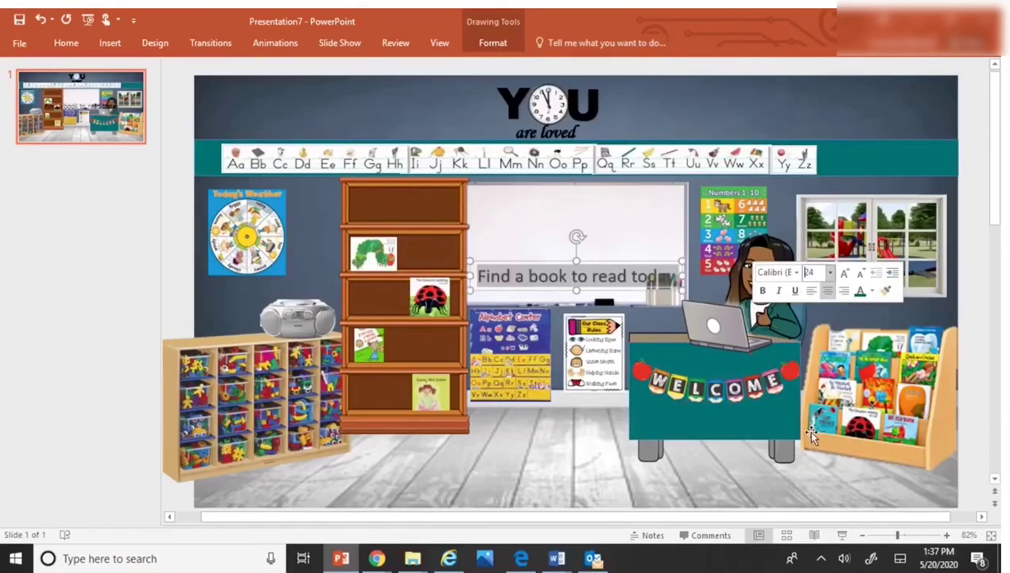
pyautogui.click(591, 277)
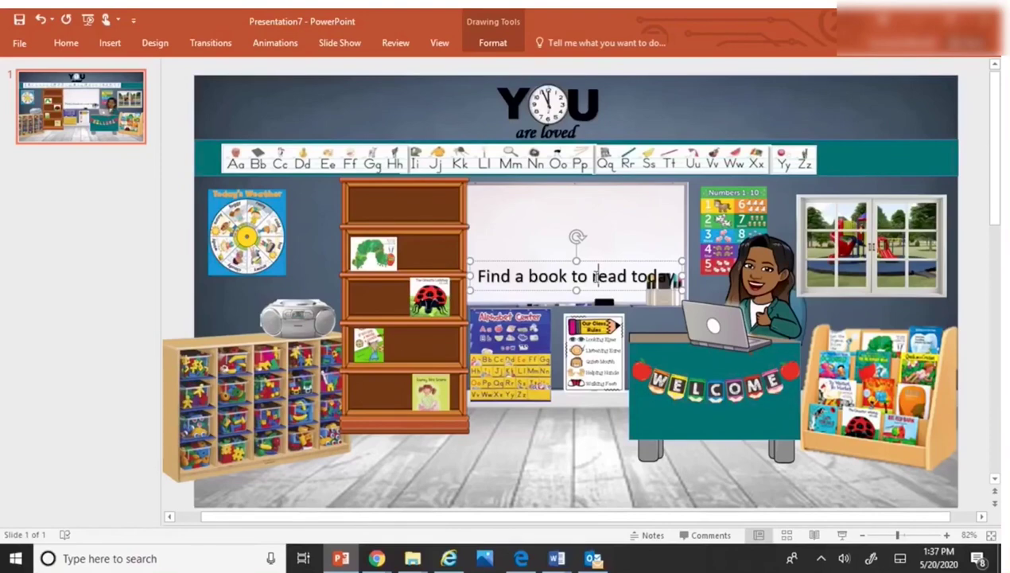
pyautogui.press('Return')
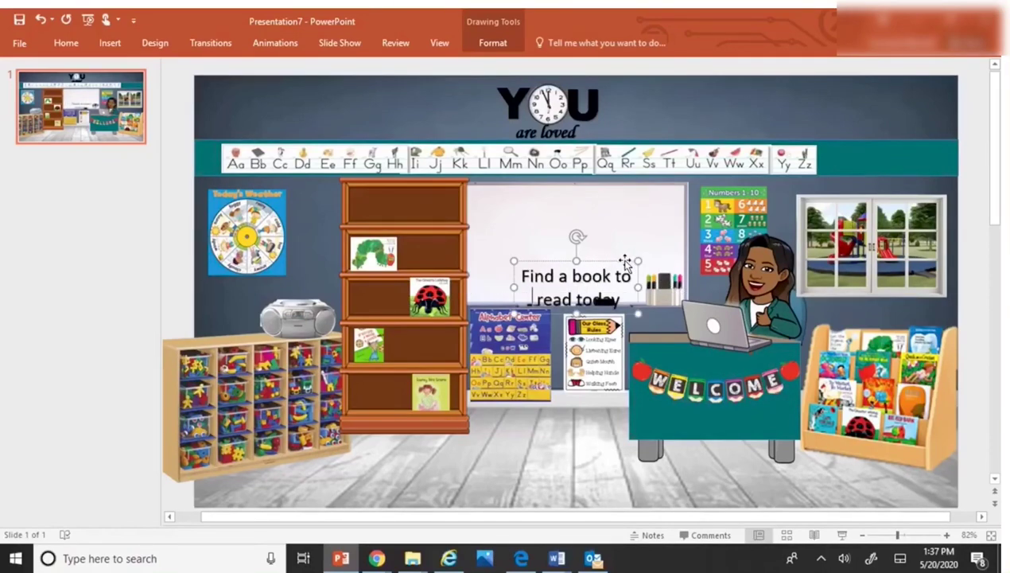
# Move the message up onto the whiteboard, widen its box, and make it bold size 28
pyautogui.moveTo(626, 262); pyautogui.dragTo(620, 205)
pyautogui.moveTo(634, 255); pyautogui.dragTo(657, 255)
pyautogui.moveTo(531, 217); pyautogui.dragTo(630, 247)
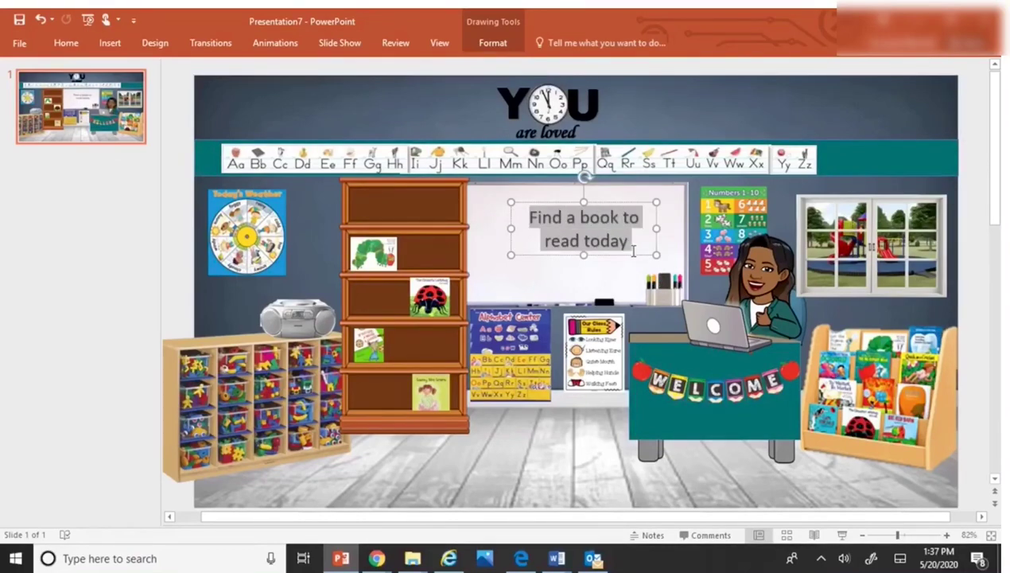
pyautogui.click(710, 210)
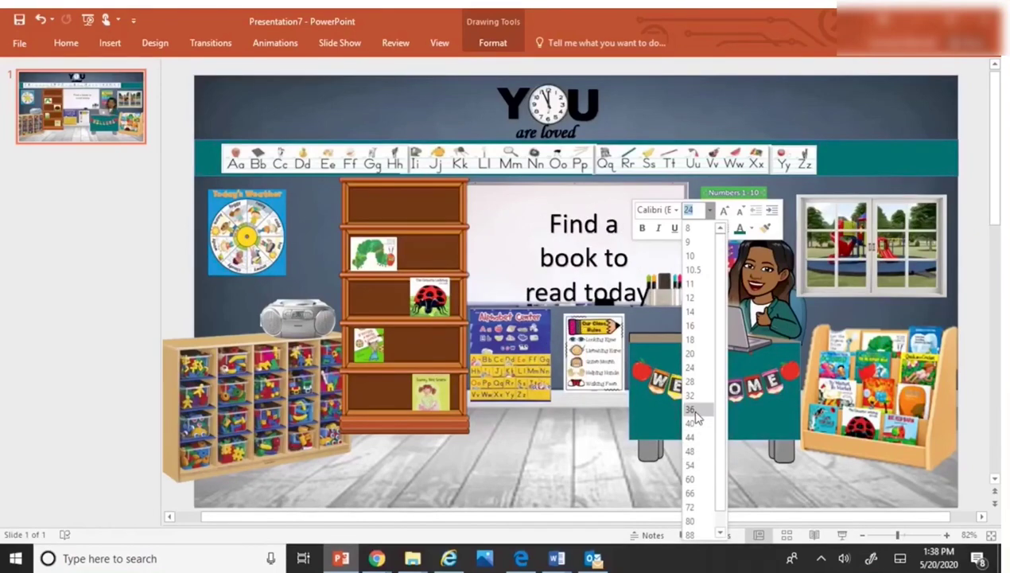
pyautogui.click(692, 381)
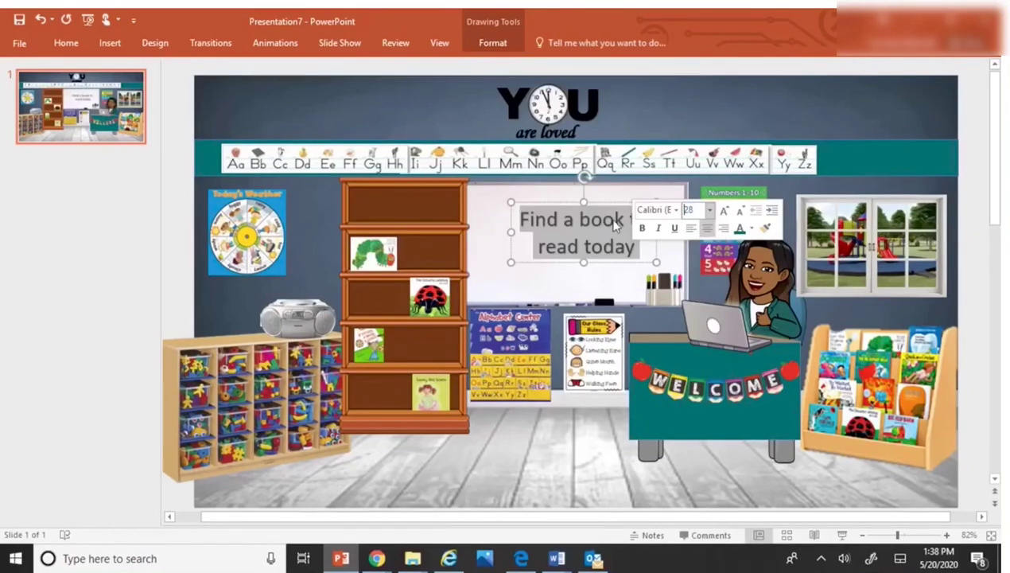
pyautogui.click(643, 228)
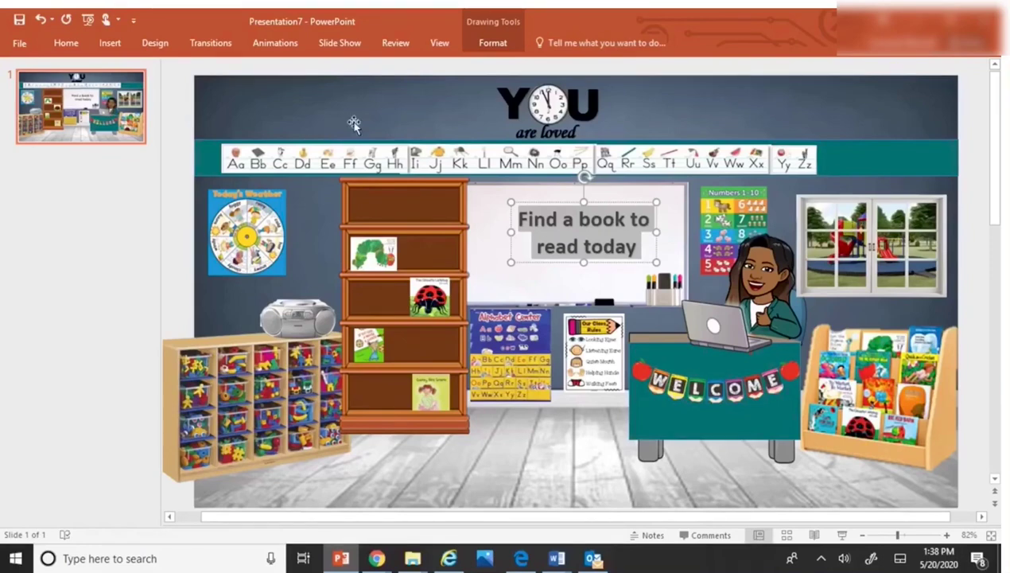
# Colour the whiteboard message red
pyautogui.click(66, 43)
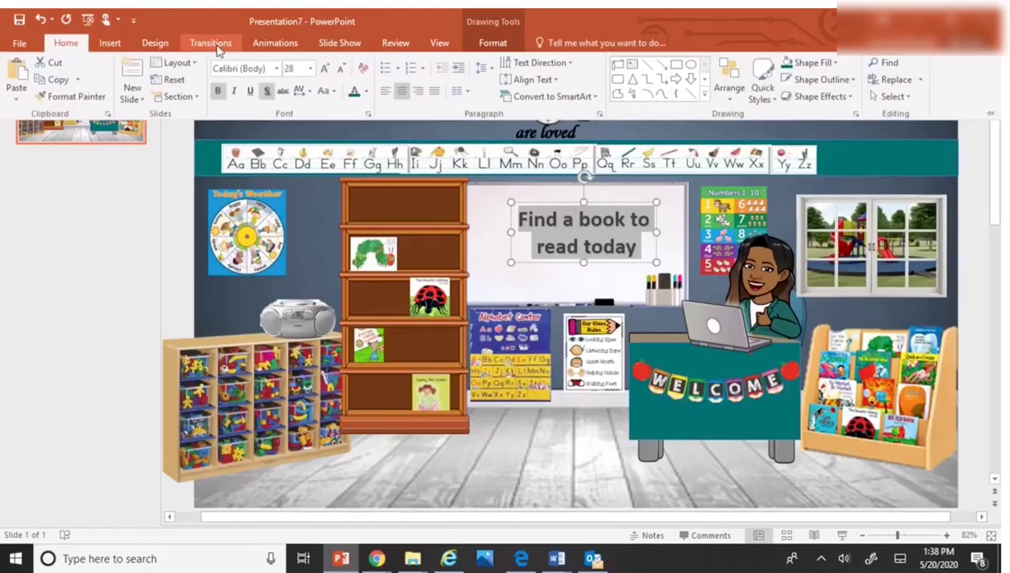
pyautogui.click(366, 91)
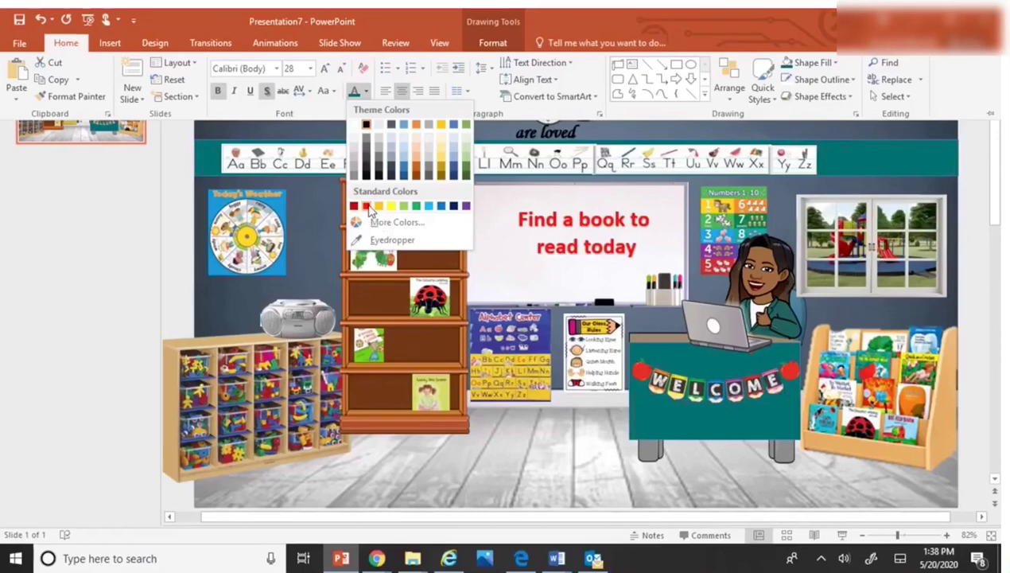
pyautogui.click(367, 206)
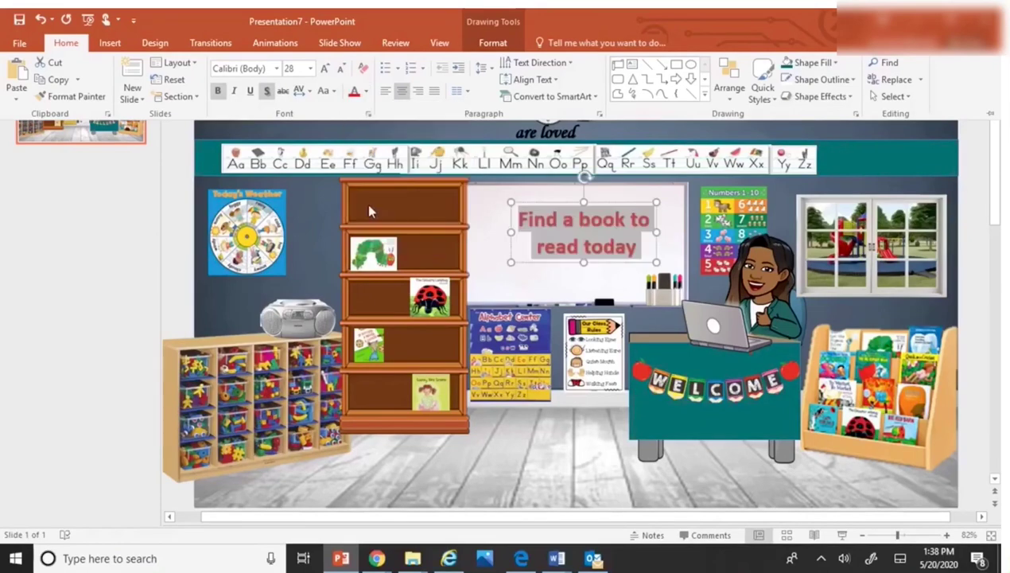
# Set the message font to Eras Bold ITC
pyautogui.click(276, 68)
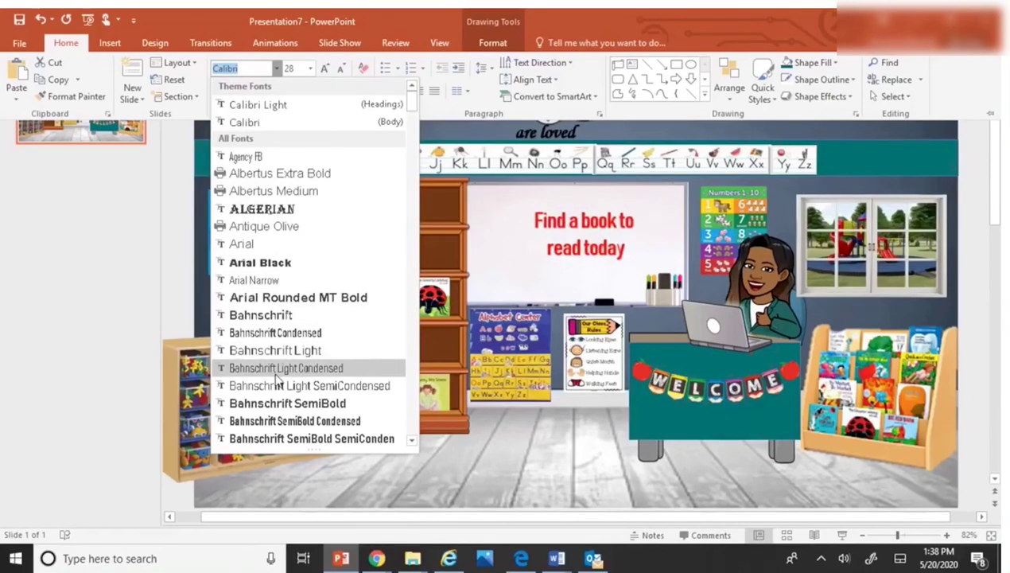
pyautogui.scroll(-1, 275, 380)
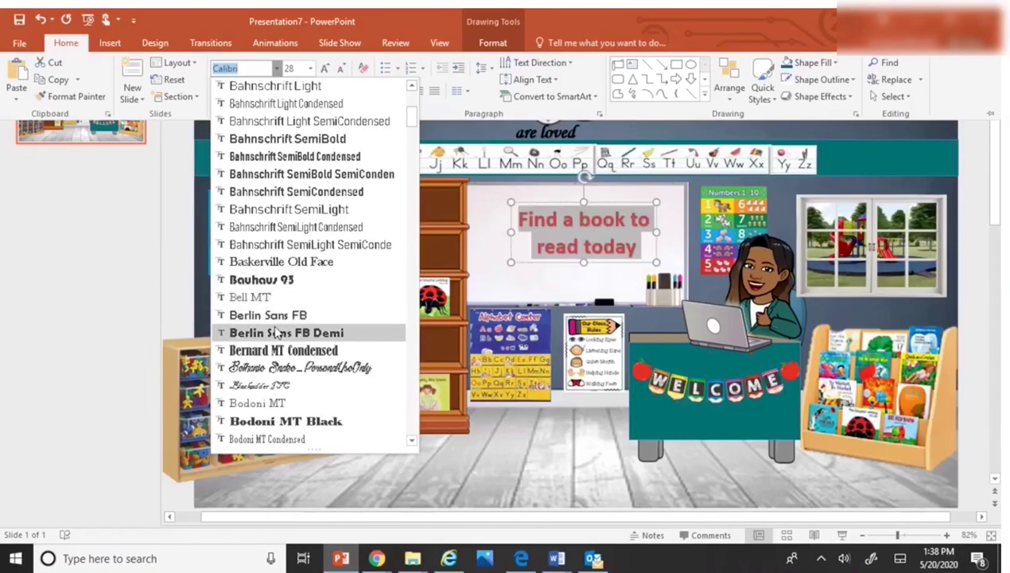
pyautogui.scroll(-5, 274, 332)
pyautogui.scroll(-7, 274, 332)
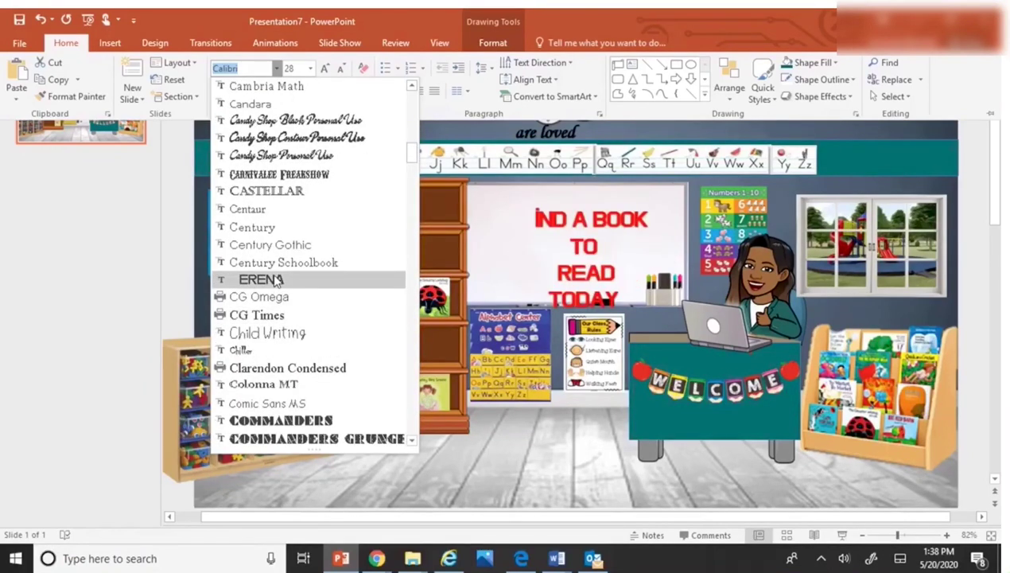
pyautogui.scroll(-10, 294, 407)
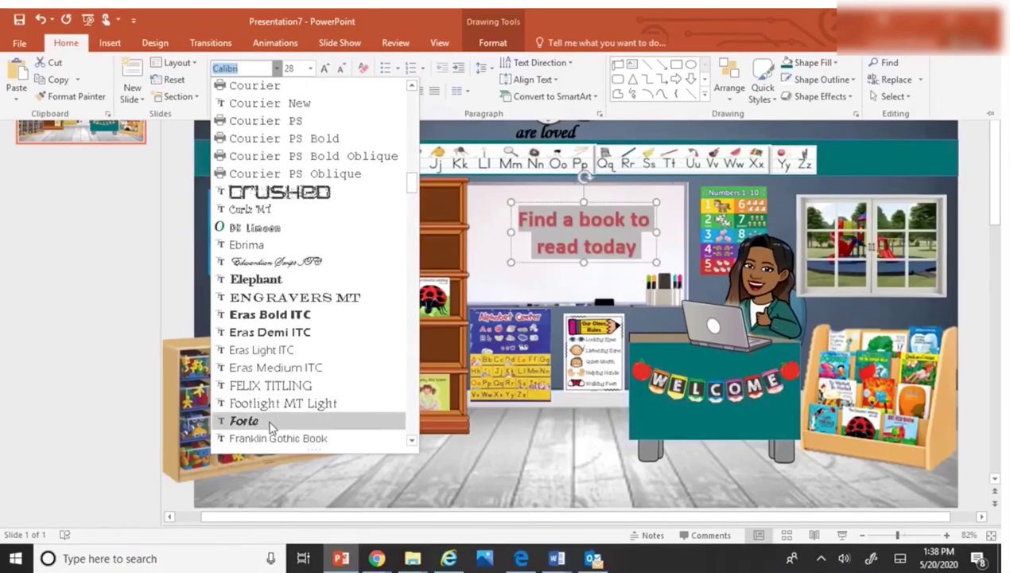
pyautogui.click(294, 316)
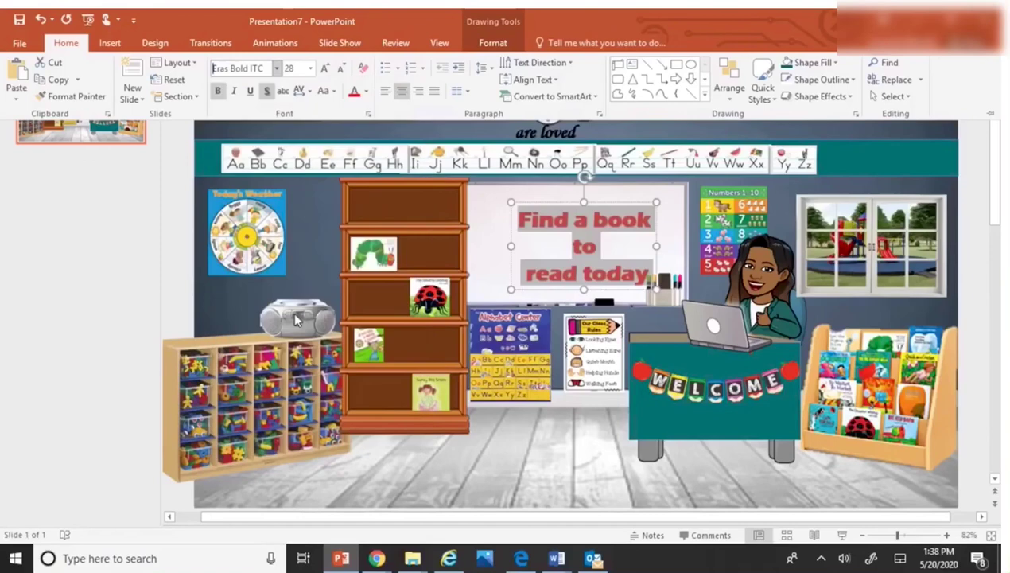
# Nudge the message box slightly up and left on the whiteboard
pyautogui.click(632, 200)
pyautogui.click(632, 200)
pyautogui.moveTo(631, 197); pyautogui.dragTo(625, 193)
pyautogui.click(582, 450)
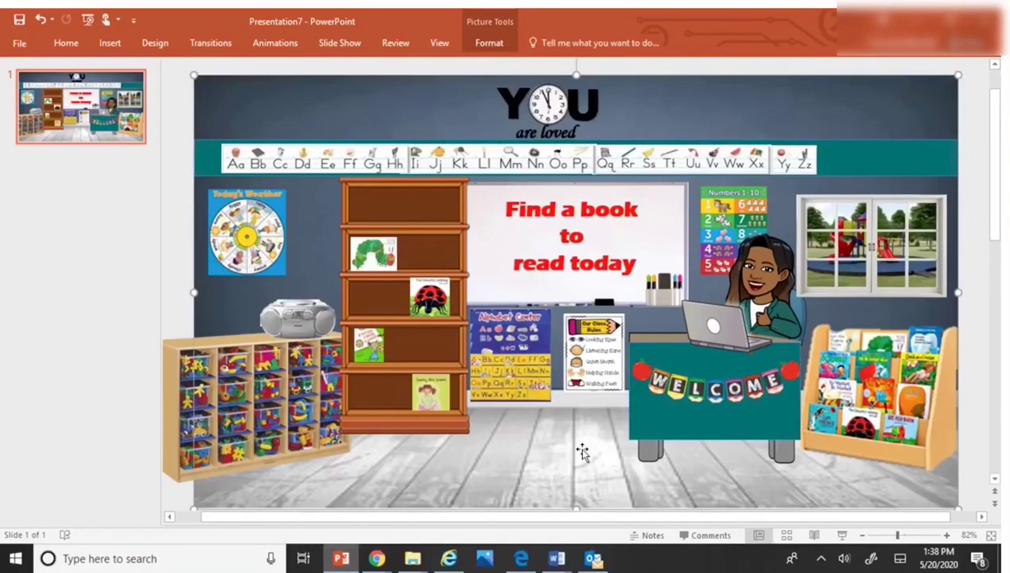
# Add '!' after 'today', widen the box, and centre the message on the whiteboard
pyautogui.click(634, 264)
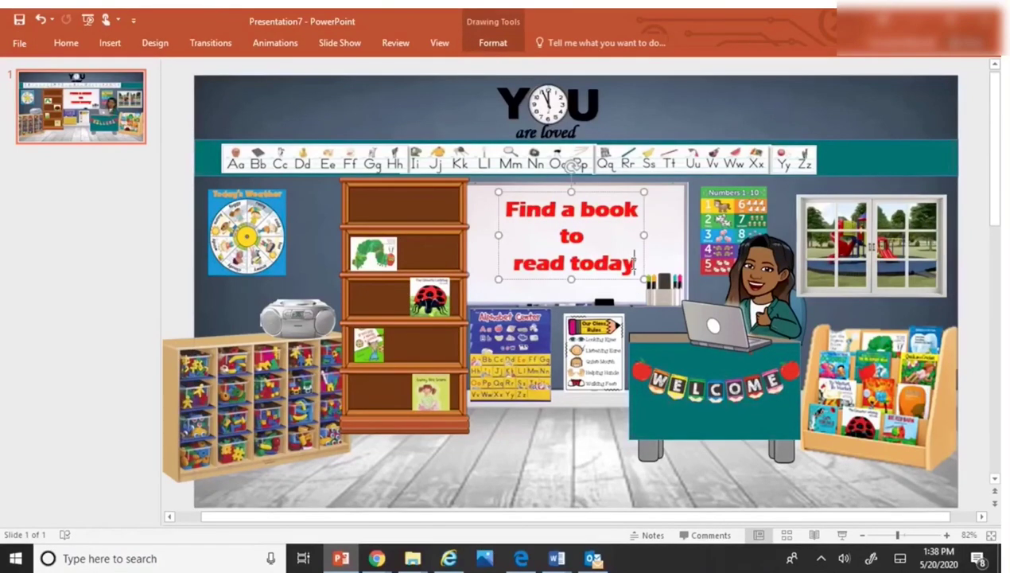
pyautogui.write('!')
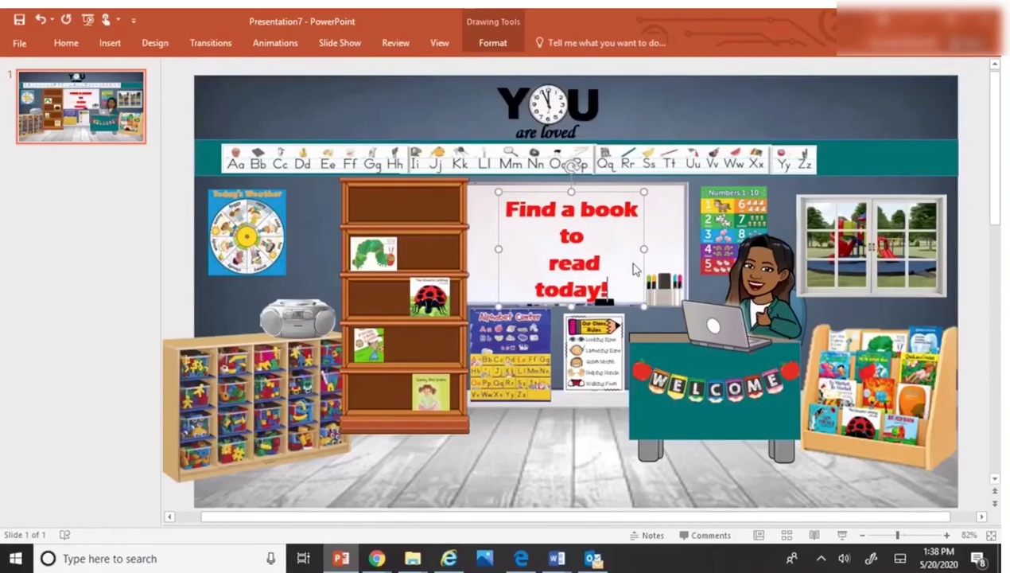
pyautogui.moveTo(498, 248); pyautogui.dragTo(472, 250)
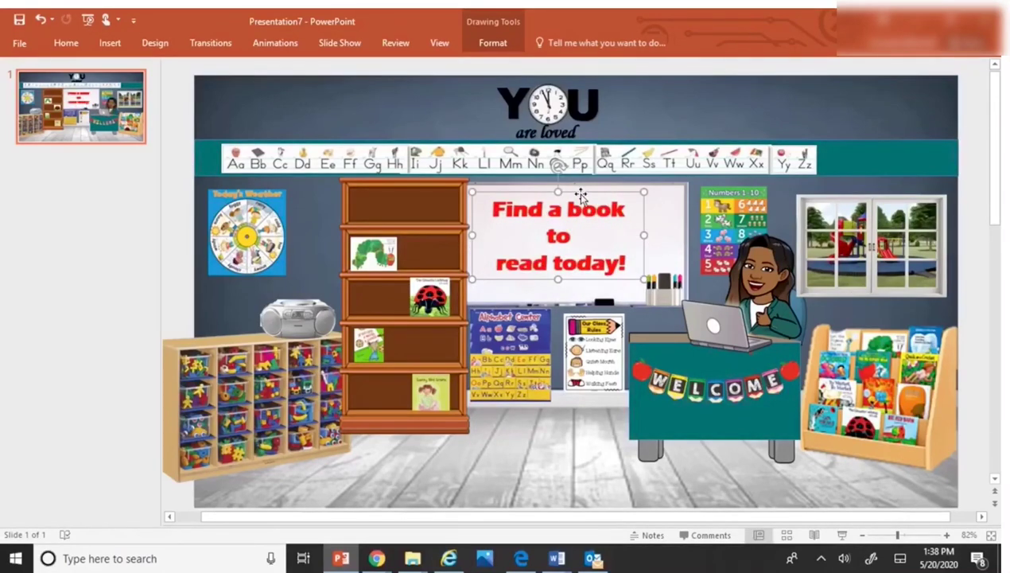
pyautogui.moveTo(584, 191); pyautogui.dragTo(598, 192)
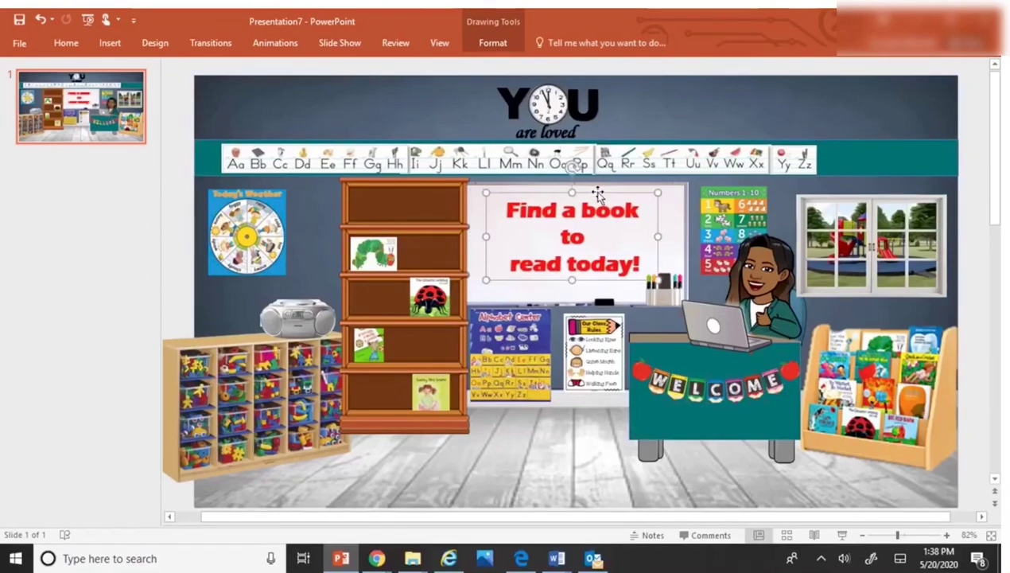
pyautogui.click(604, 424)
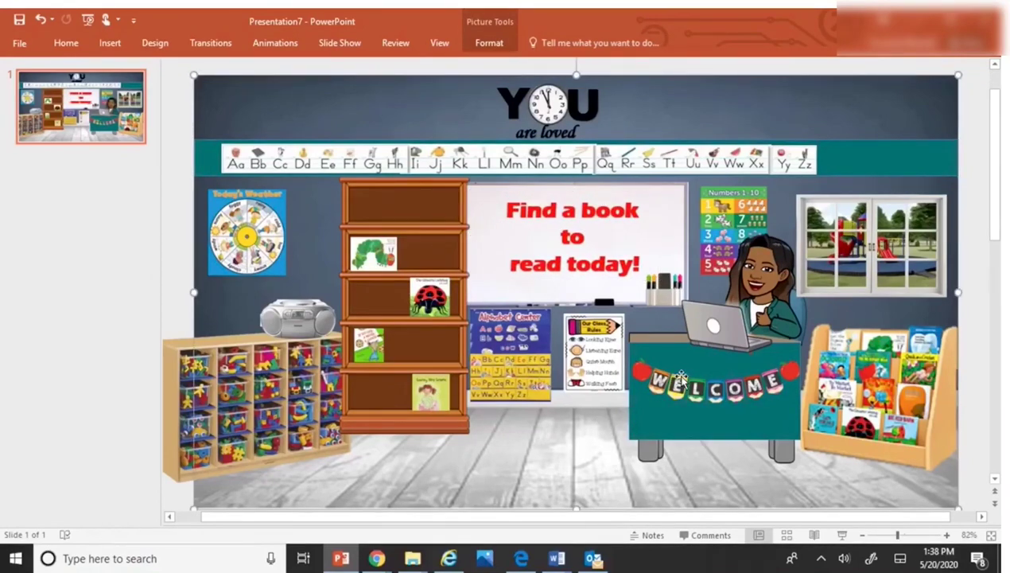